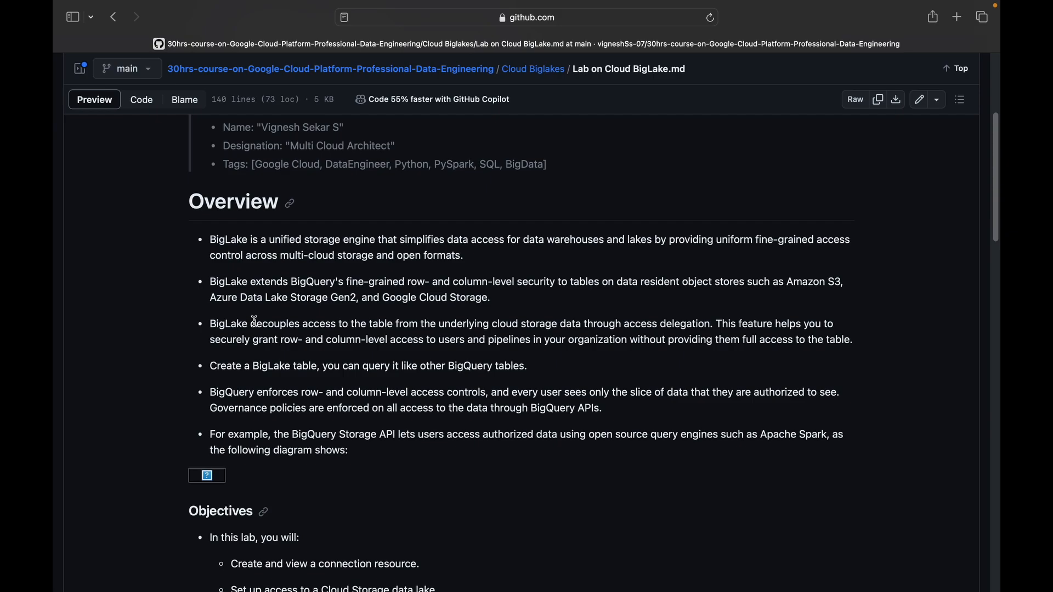
Switch to the Google Cloud console in Chrome and open the API Library for the GCPLearning003 JC project.
key(super+Tab)
key(super+Tab)
key(super+Tab)
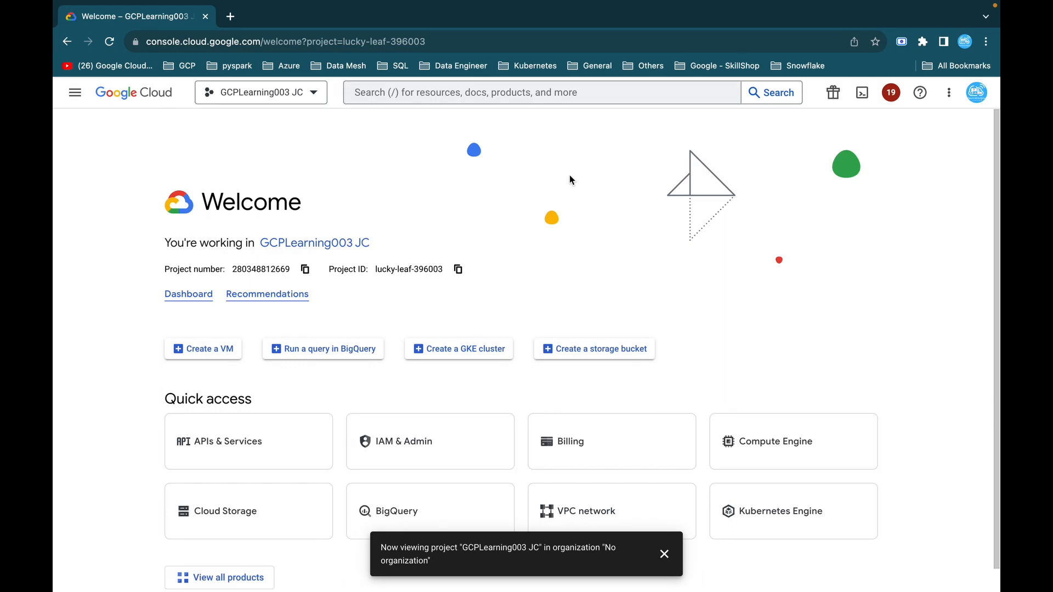
click(77, 97)
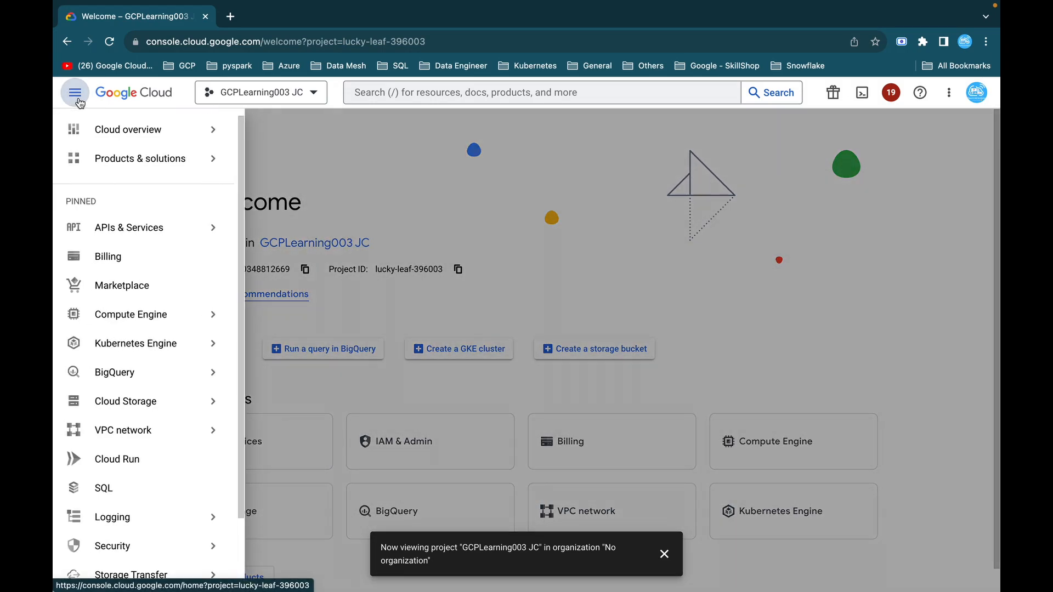
mouse_move(118, 230)
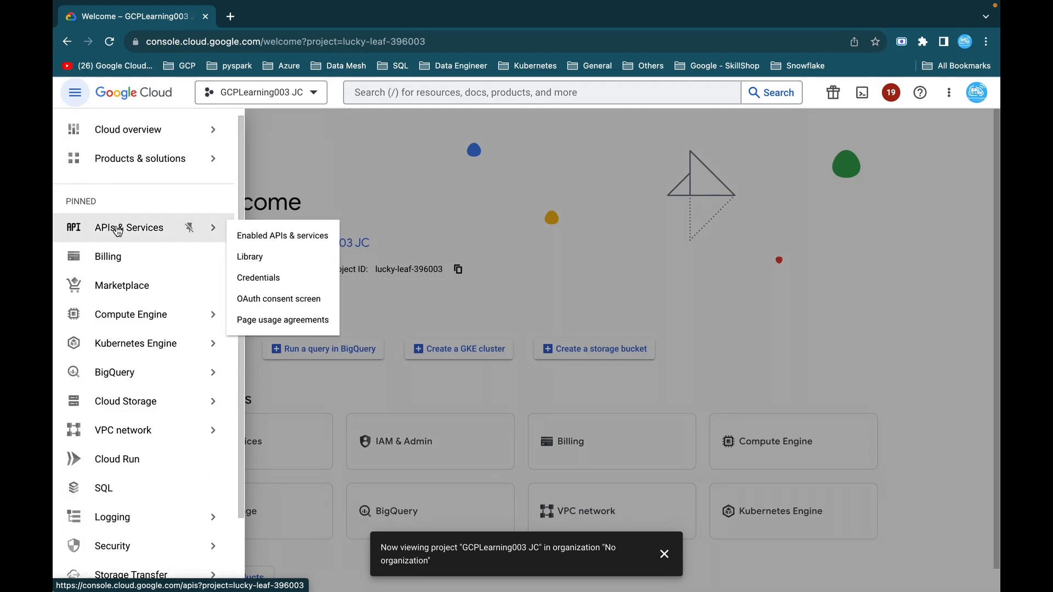
click(268, 236)
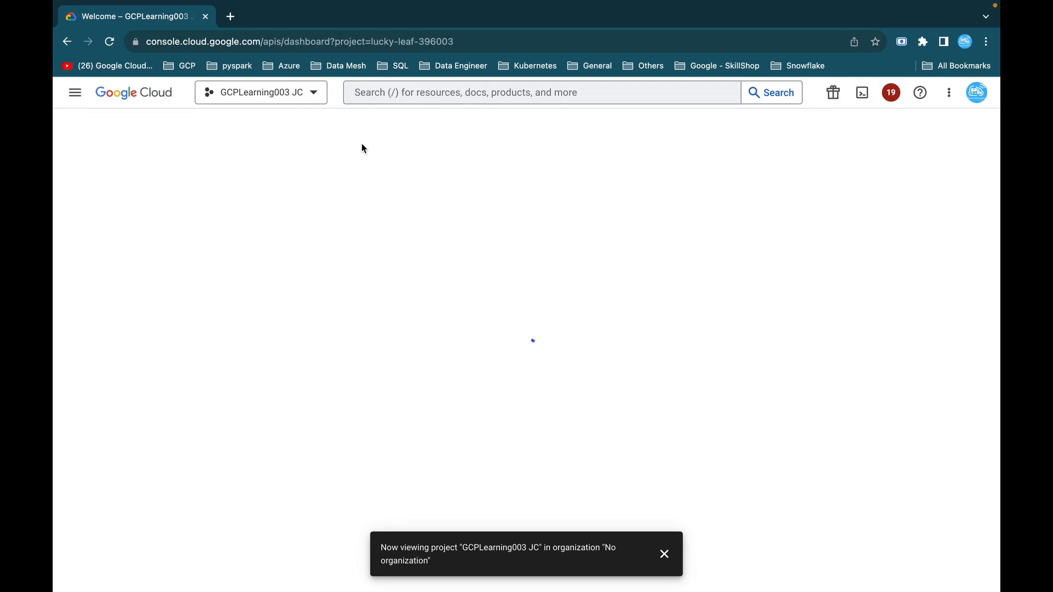
click(285, 128)
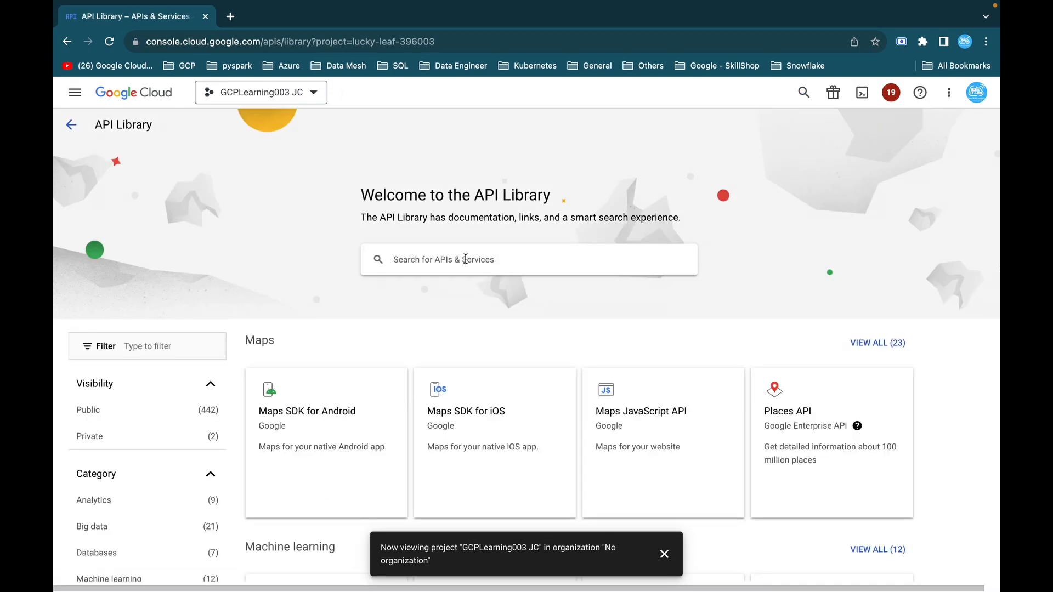
Search the API Library for bigquery and open the BigQuery API page.
click(466, 259)
text(bigquery)
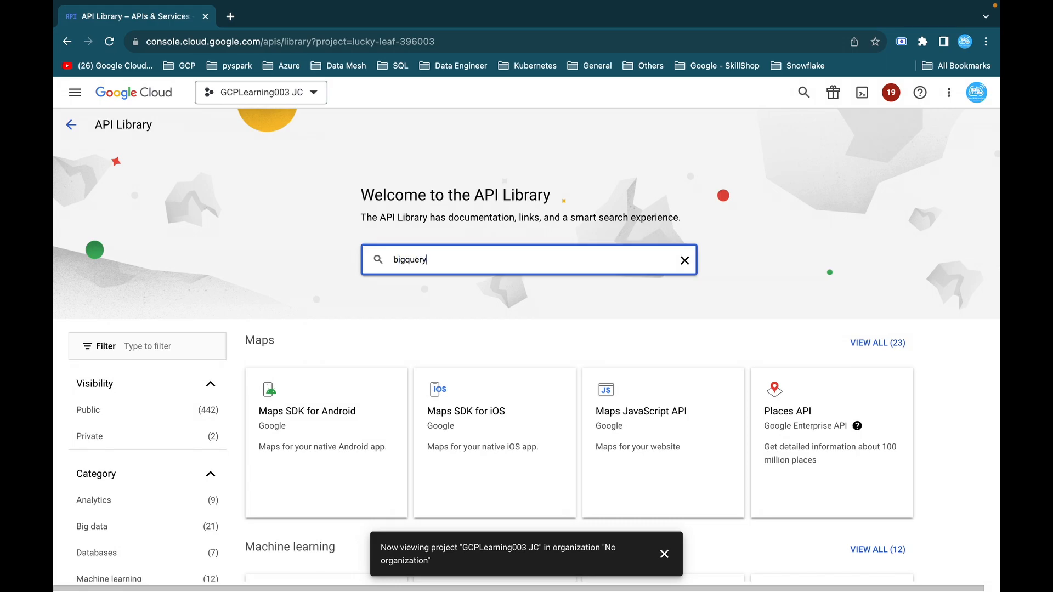
key(Return)
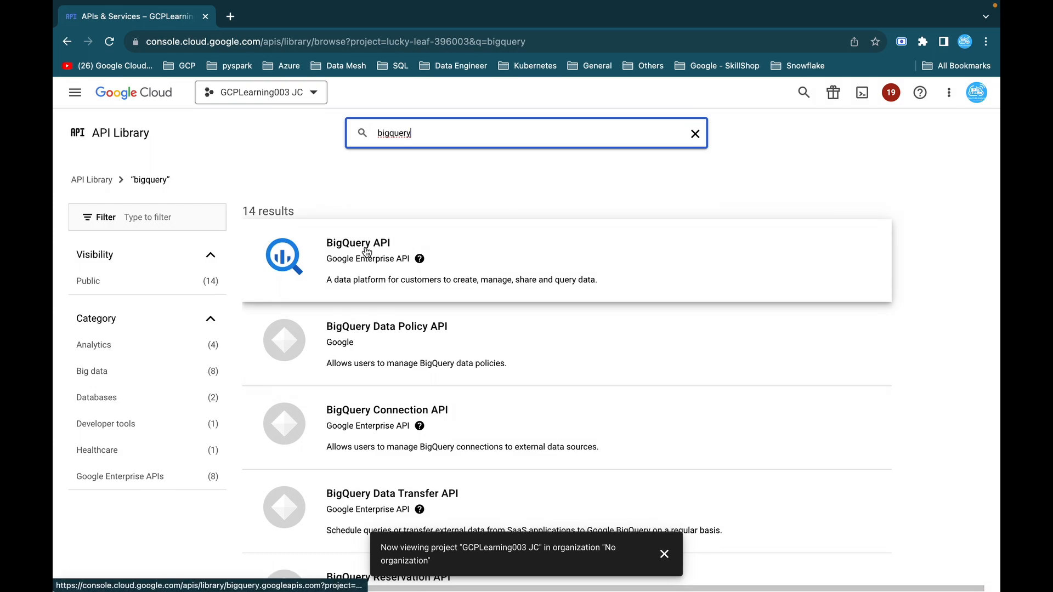
click(367, 250)
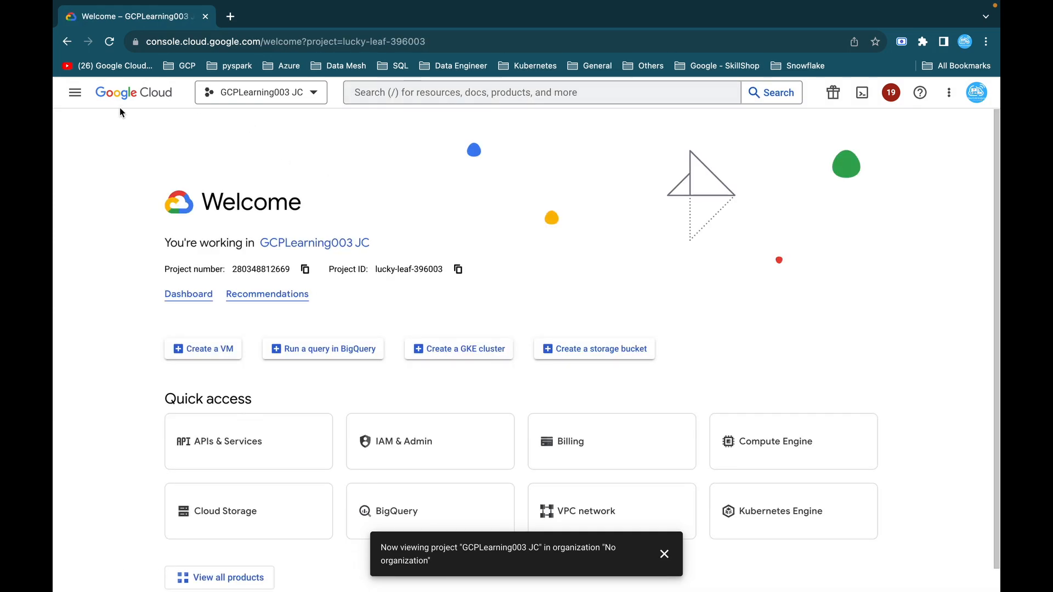
Open the BigQuery SQL workspace for the current project.
click(79, 98)
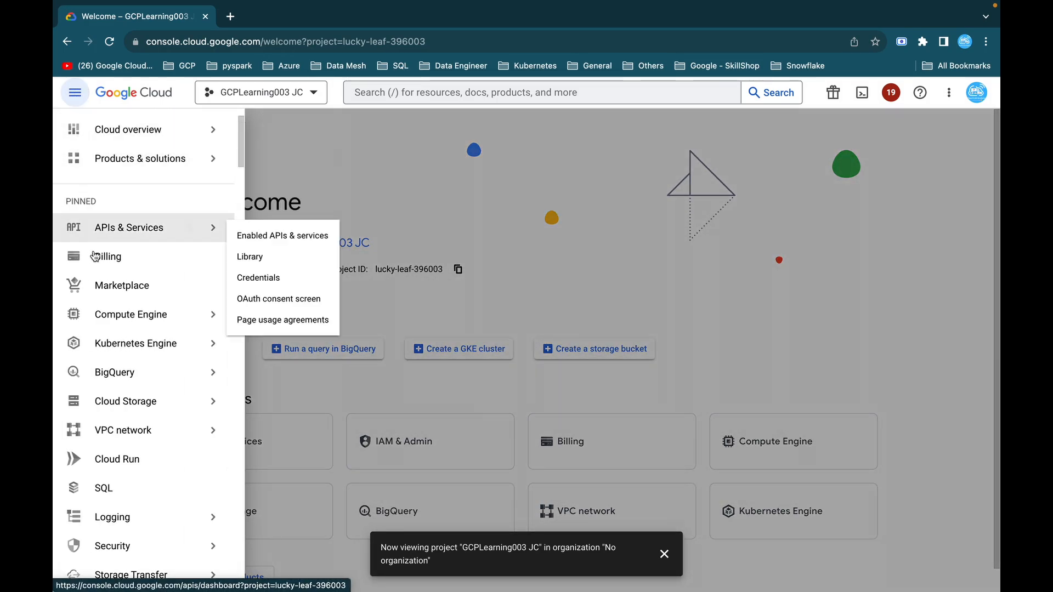
scroll(109, 285, down, 1)
click(125, 313)
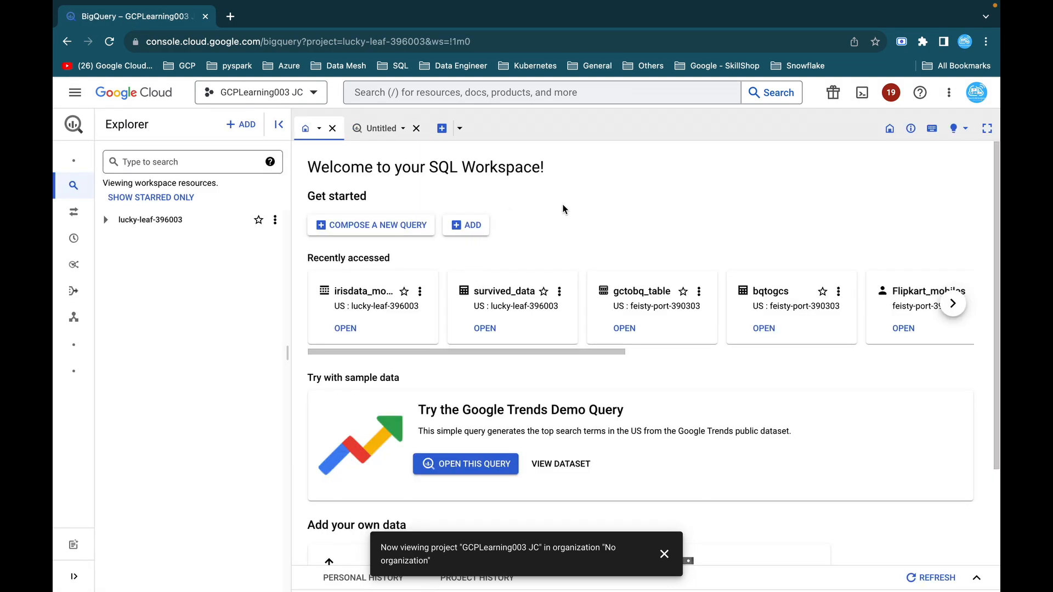
Switch to the Cloud BigLake lab page on GitHub and review its objectives and the task instructions.
key(ctrl+Left)
scroll(491, 319, up, 3)
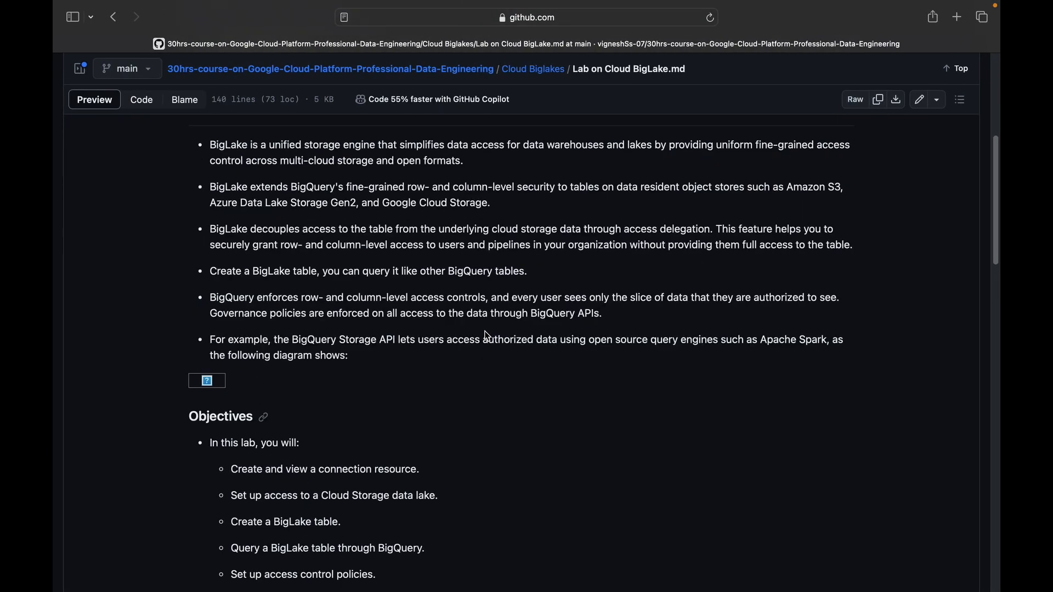
scroll(488, 335, down, 5)
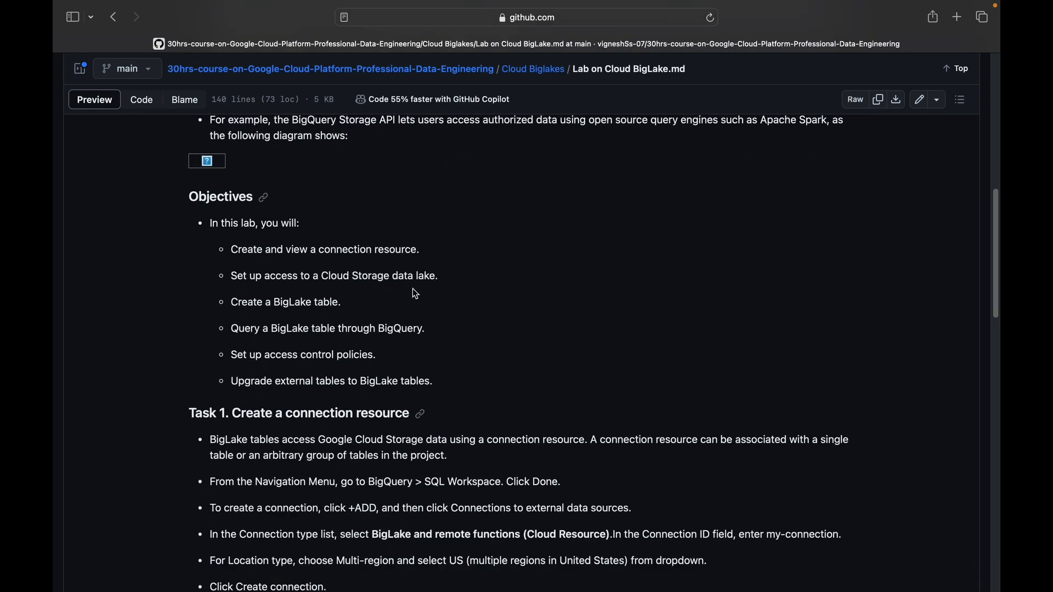
scroll(380, 292, down, 1)
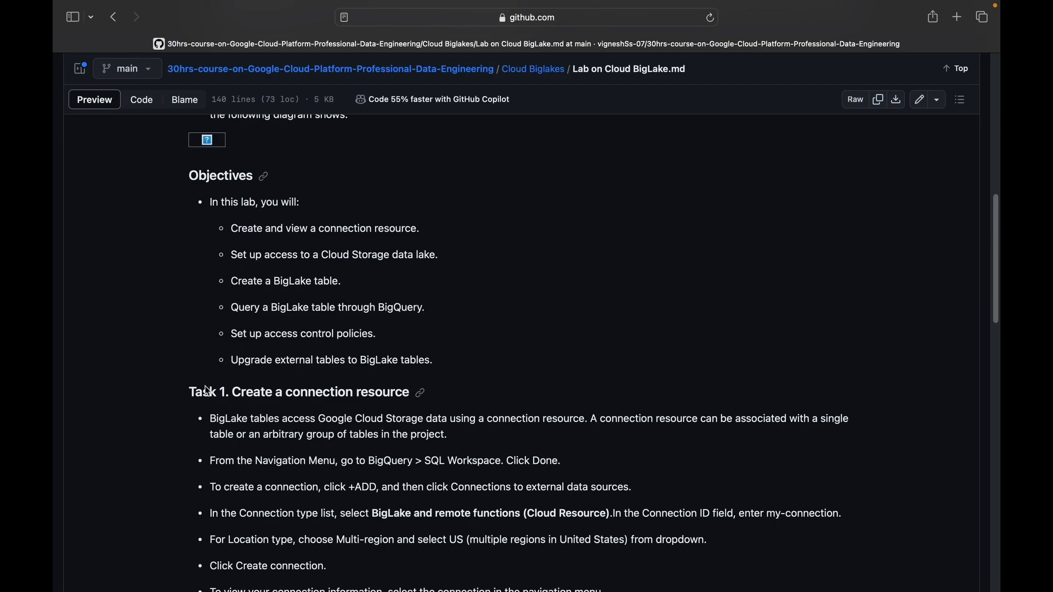
scroll(329, 352, down, 7)
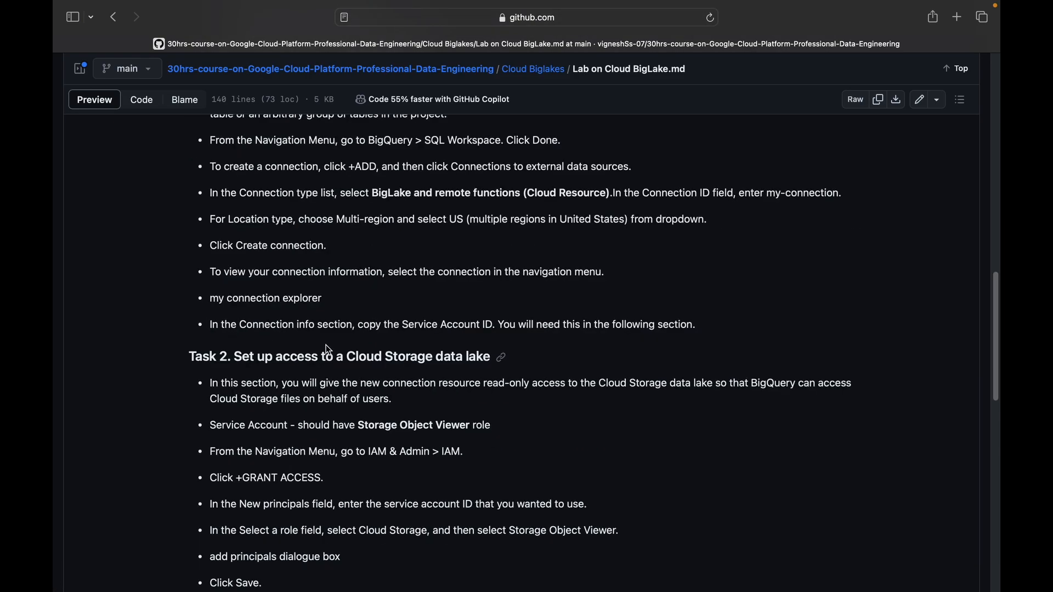
click(402, 364)
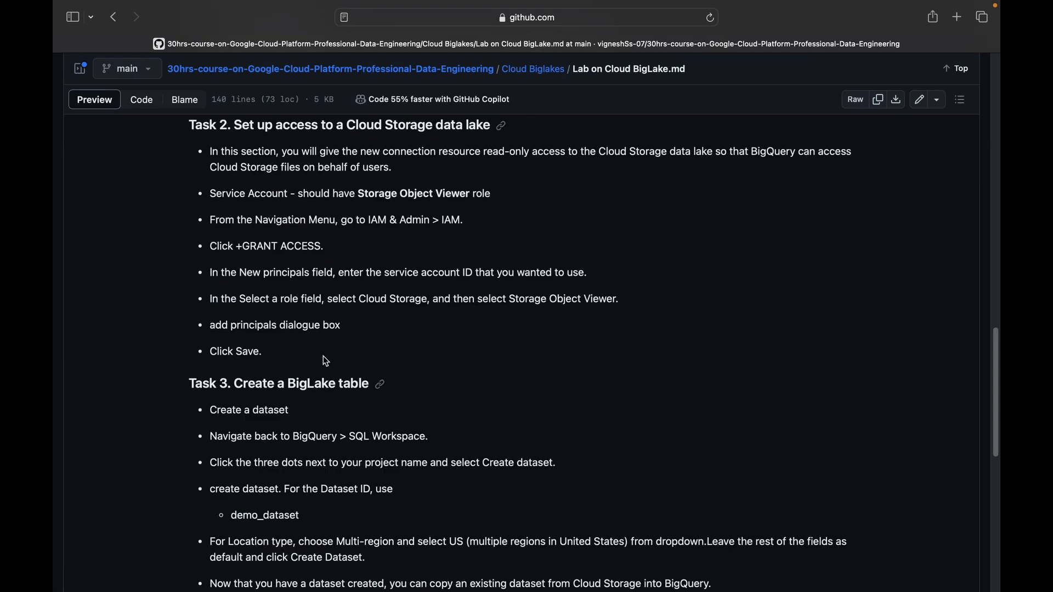
scroll(325, 359, down, 10)
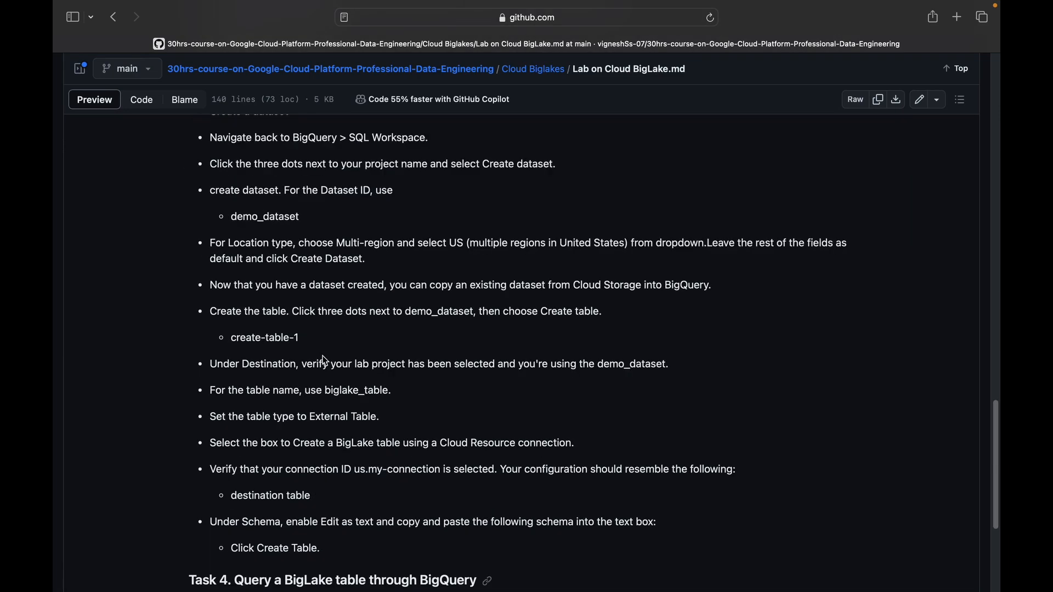
scroll(325, 361, down, 5)
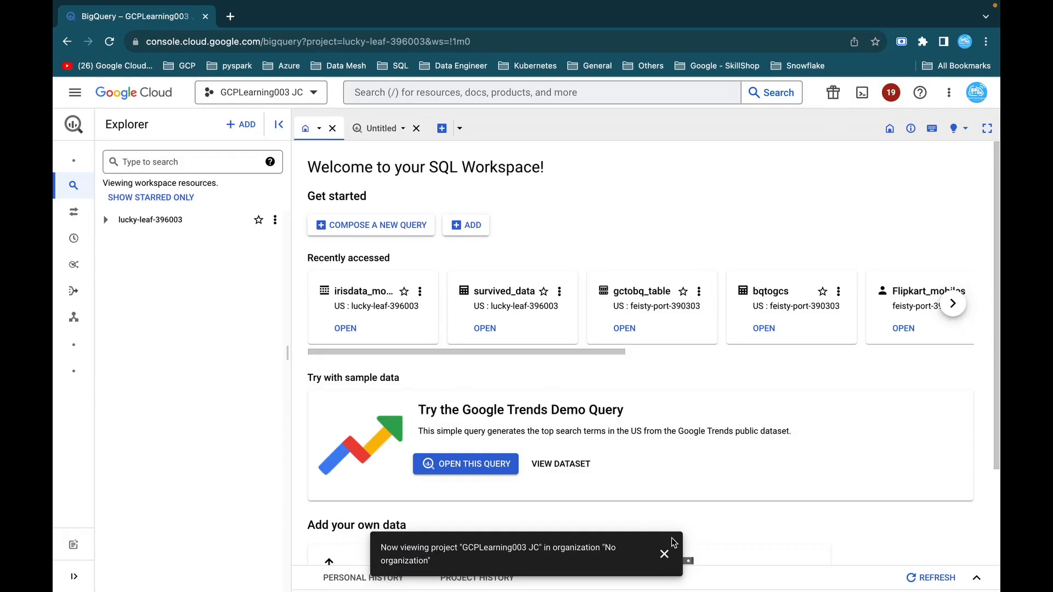
Dismiss the project notification in the BigQuery workspace, expand project lucky-leaf-396003, and select its external connections.
click(665, 554)
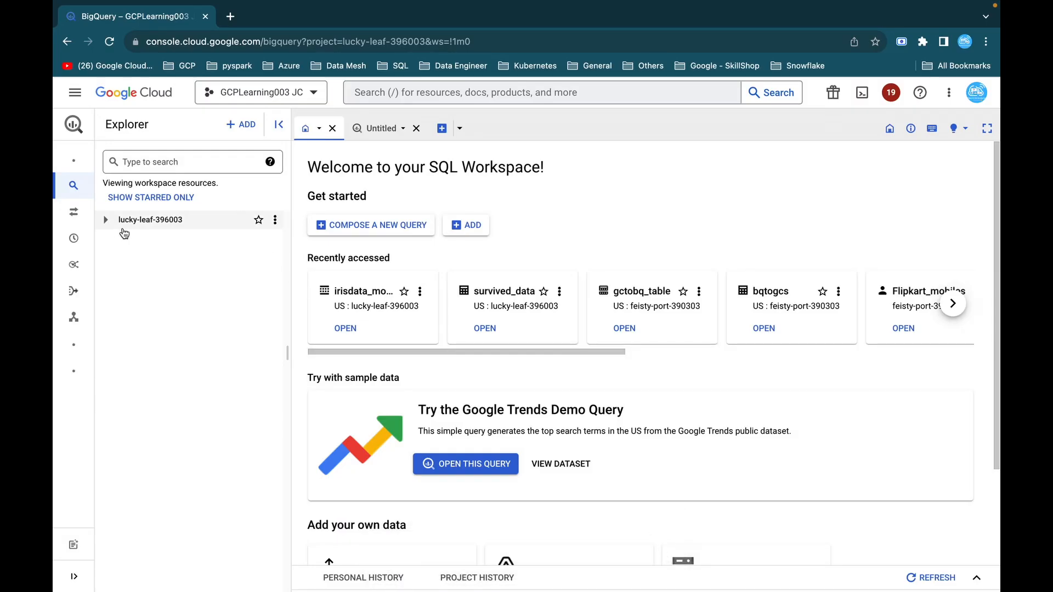
click(106, 220)
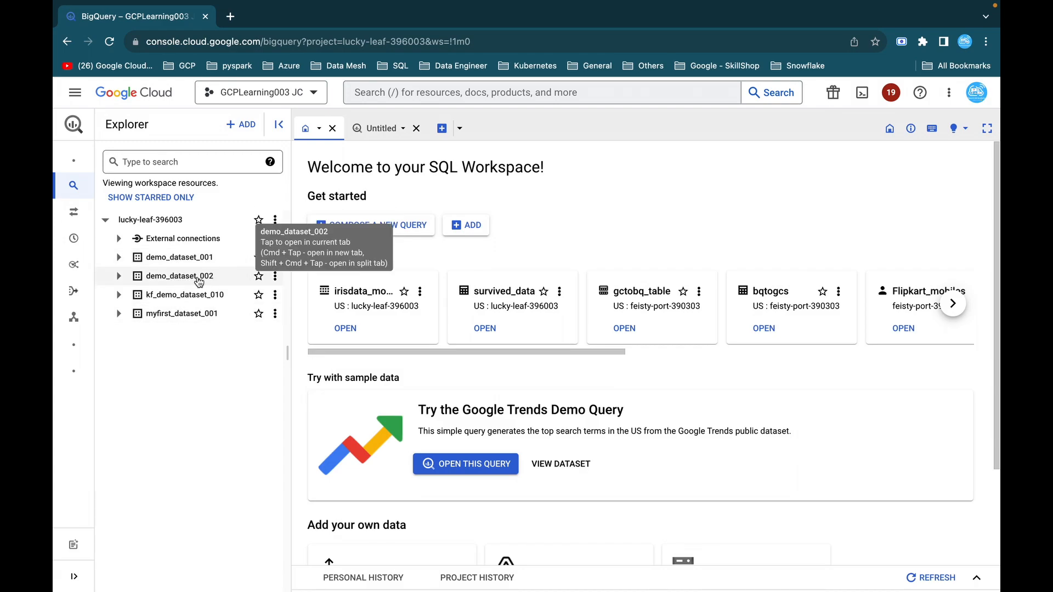
click(118, 238)
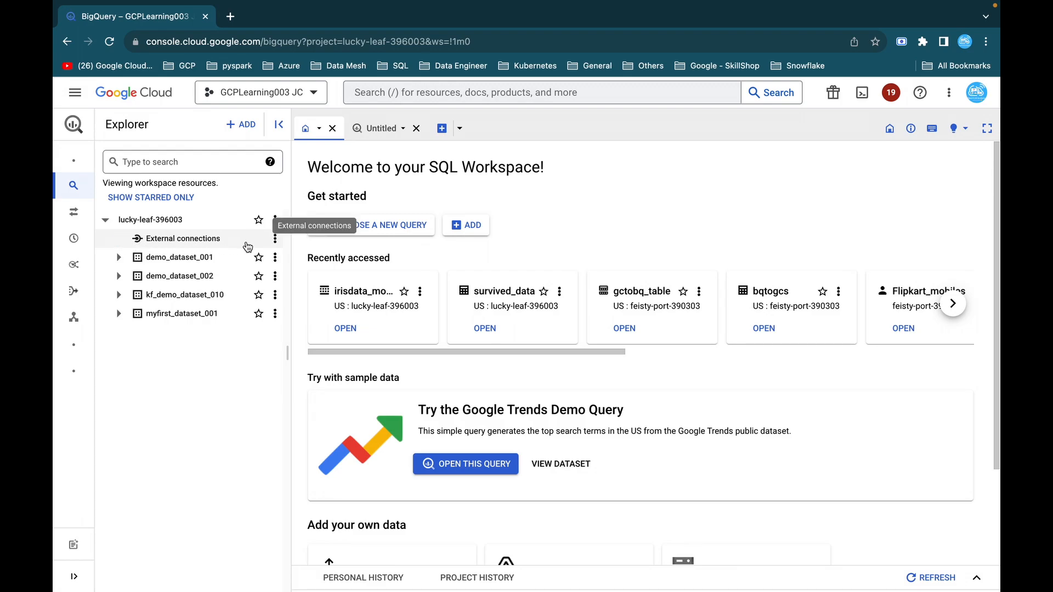
click(176, 238)
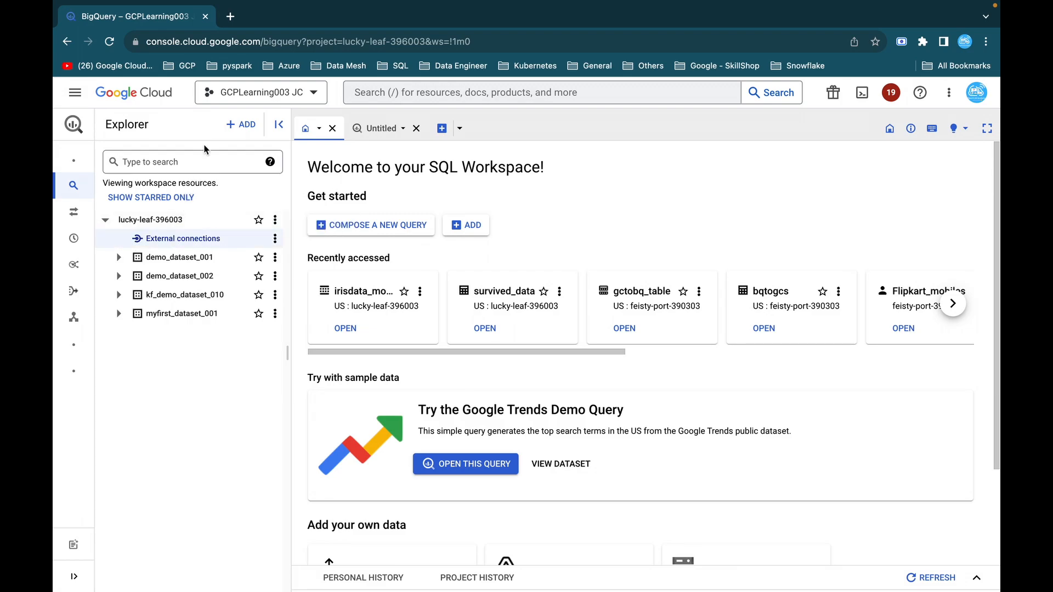
Add an external data source connection of type BigLake and remote functions (Cloud Resource) with the connection ID my-connection.
click(242, 126)
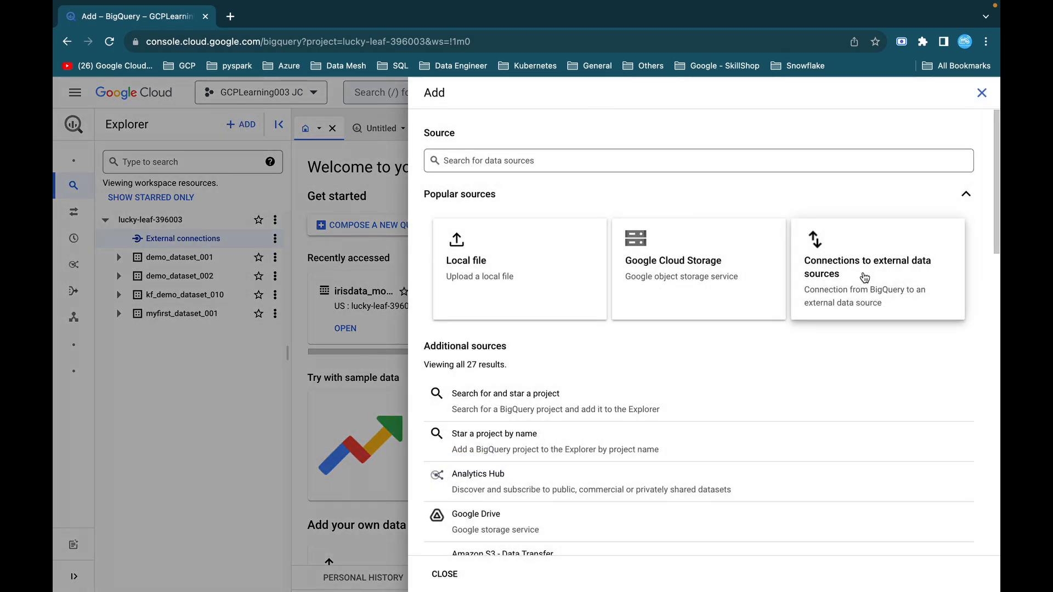
click(846, 295)
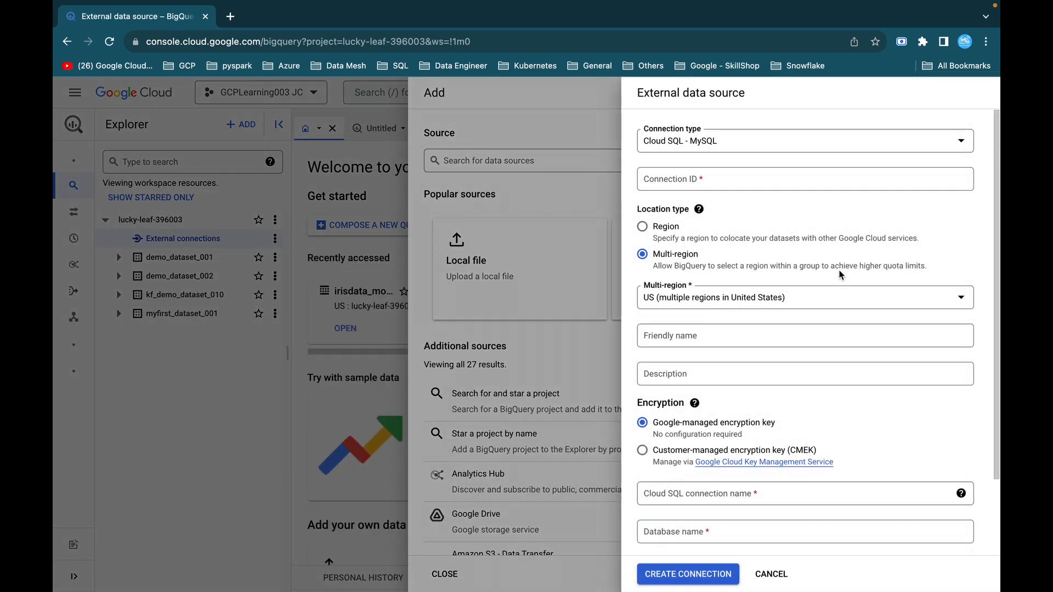
click(749, 149)
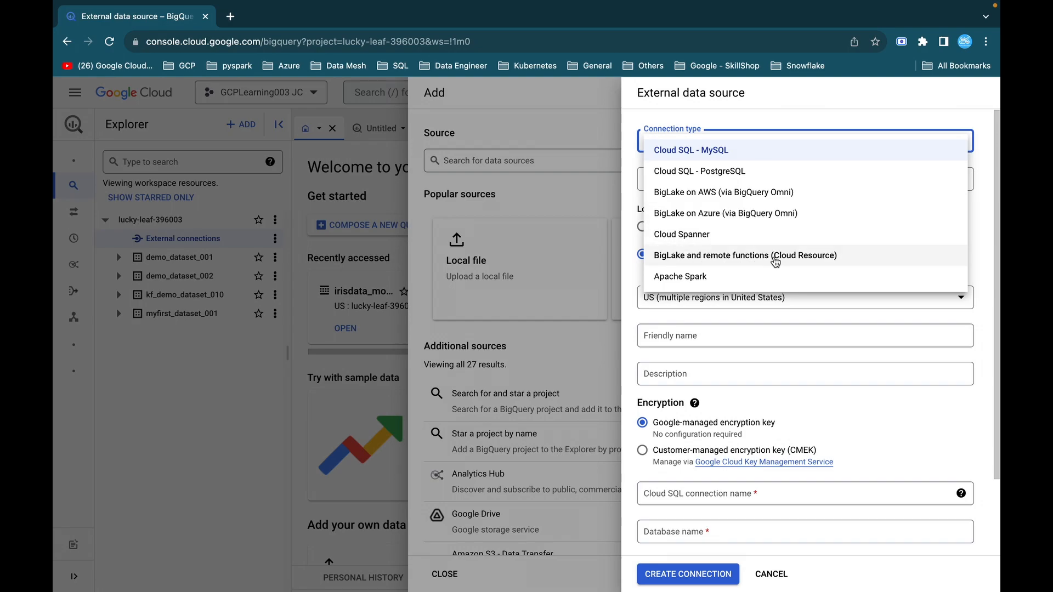
click(730, 259)
click(717, 179)
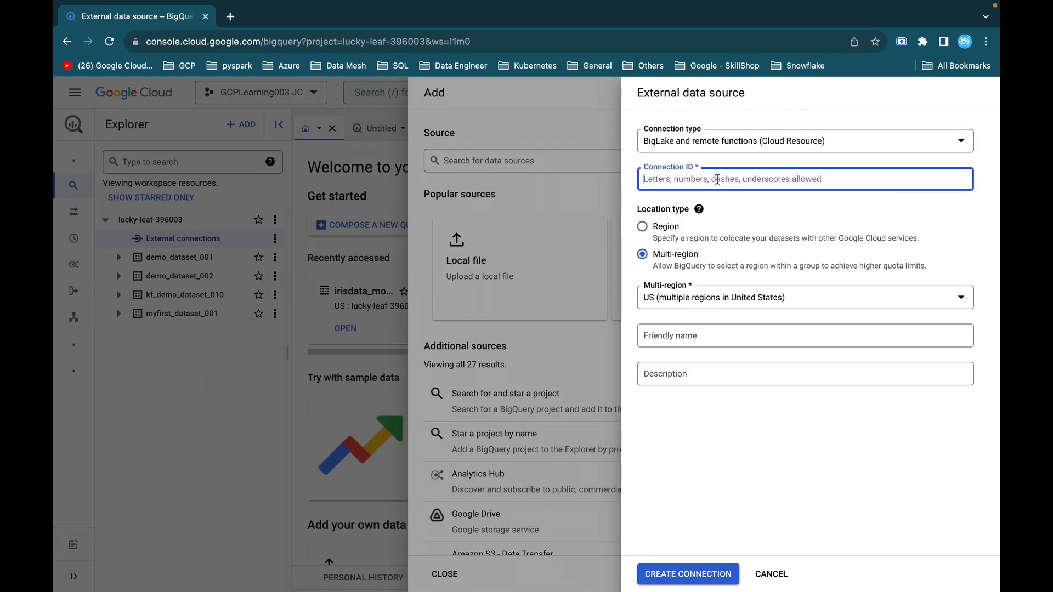
text(my-connection)
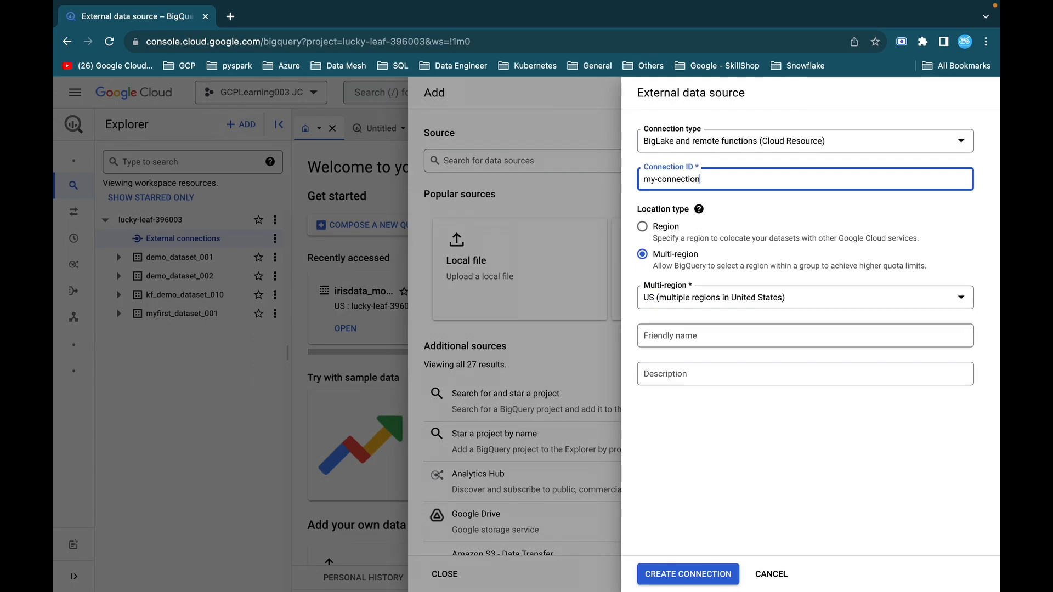
Check the connection ID specified in Task 1 of the GitHub lab instructions, and return to the BigQuery connection form.
key(super+Tab)
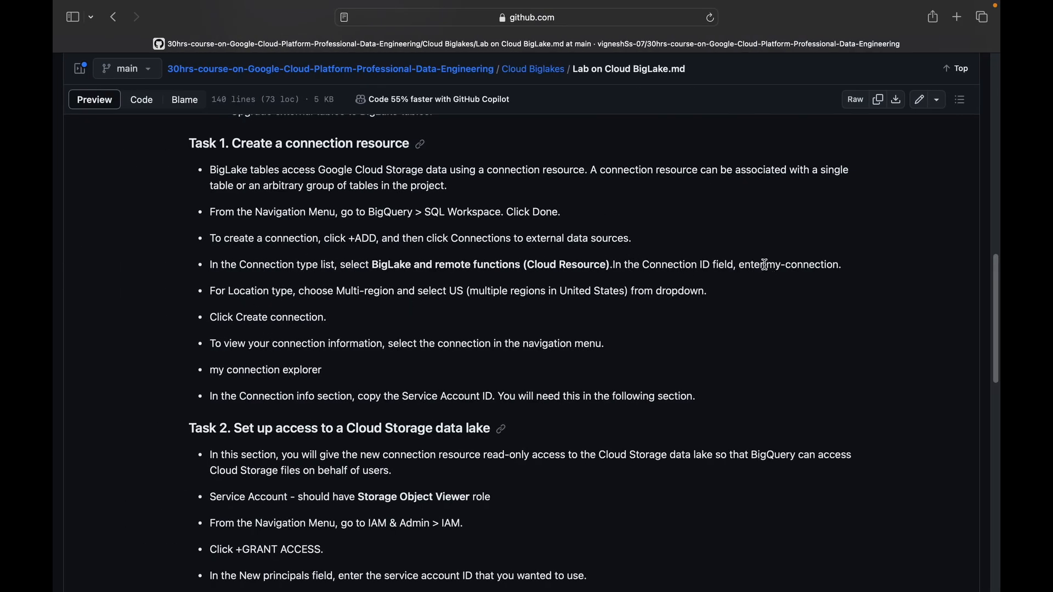
drag(766, 266, 835, 266)
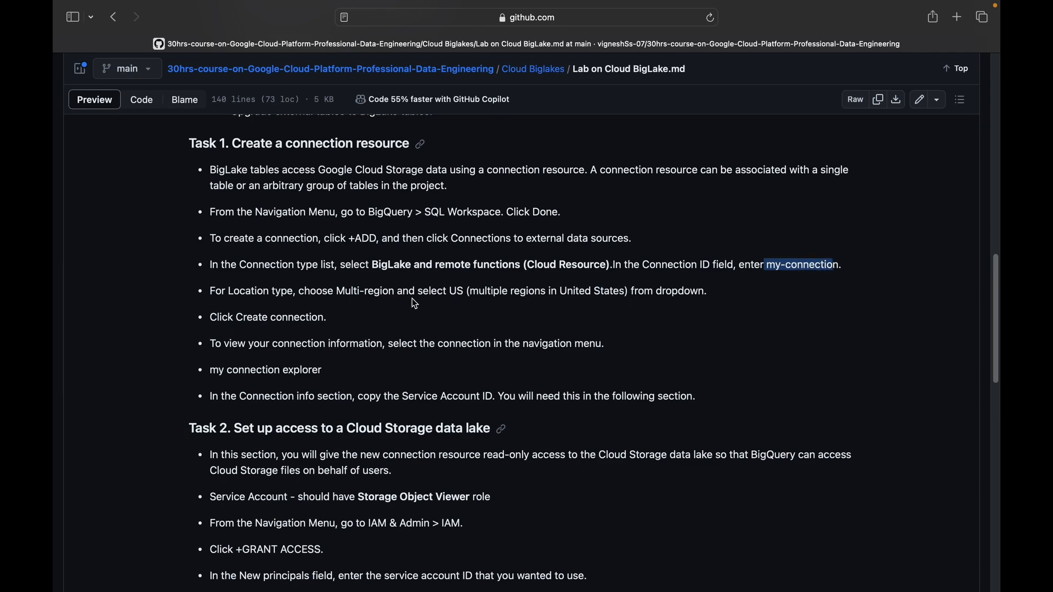
key(super+Tab)
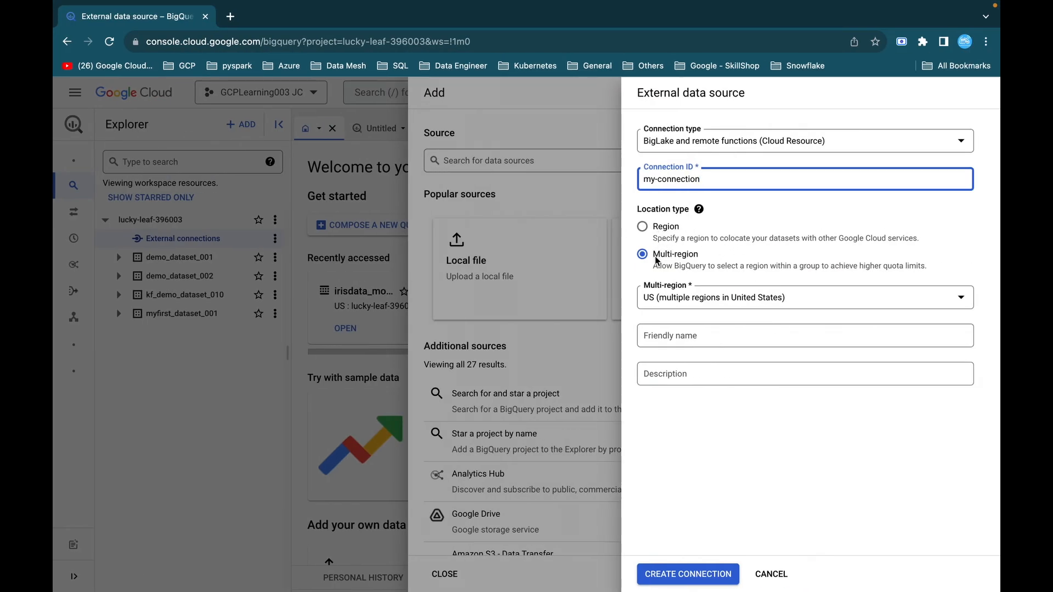
Set the connection's friendly name to "first biglake" and create the connection.
click(666, 336)
text(first biglake)
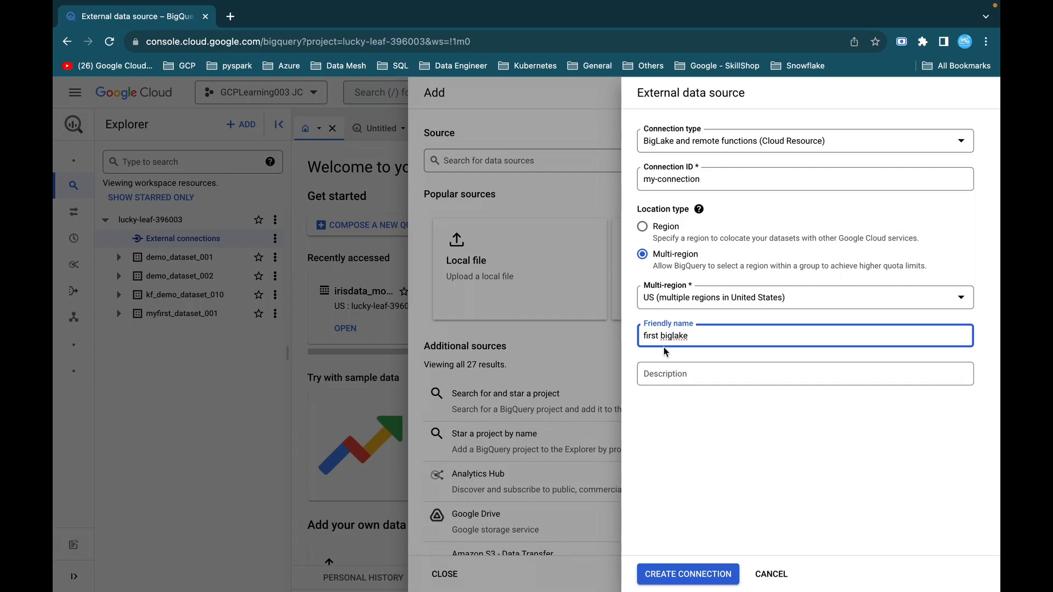
click(673, 371)
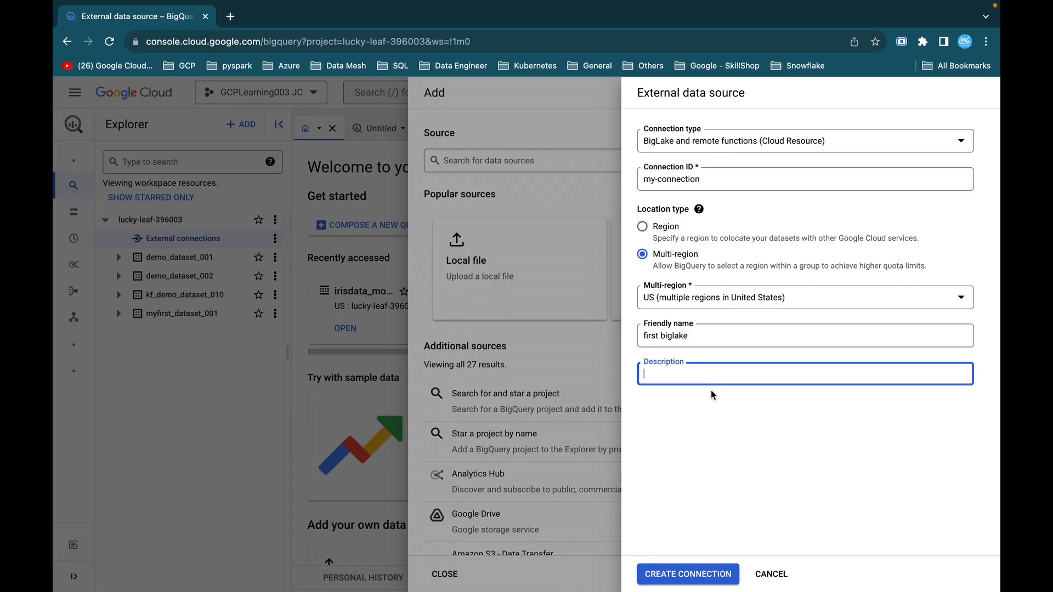
click(671, 574)
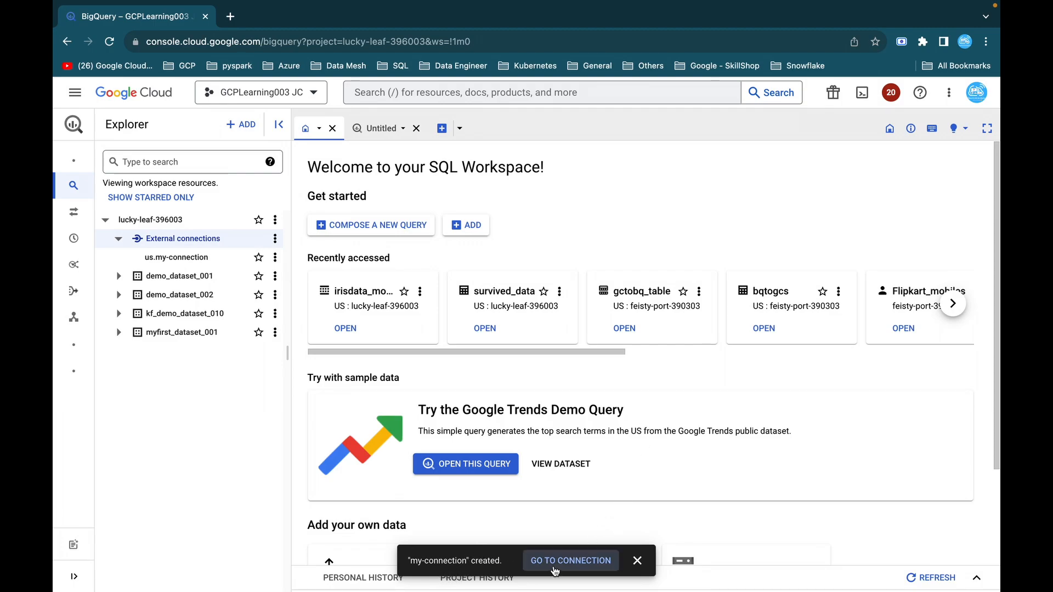
Refresh the project contents, then open us.my-connection and select its full service account ID.
click(275, 220)
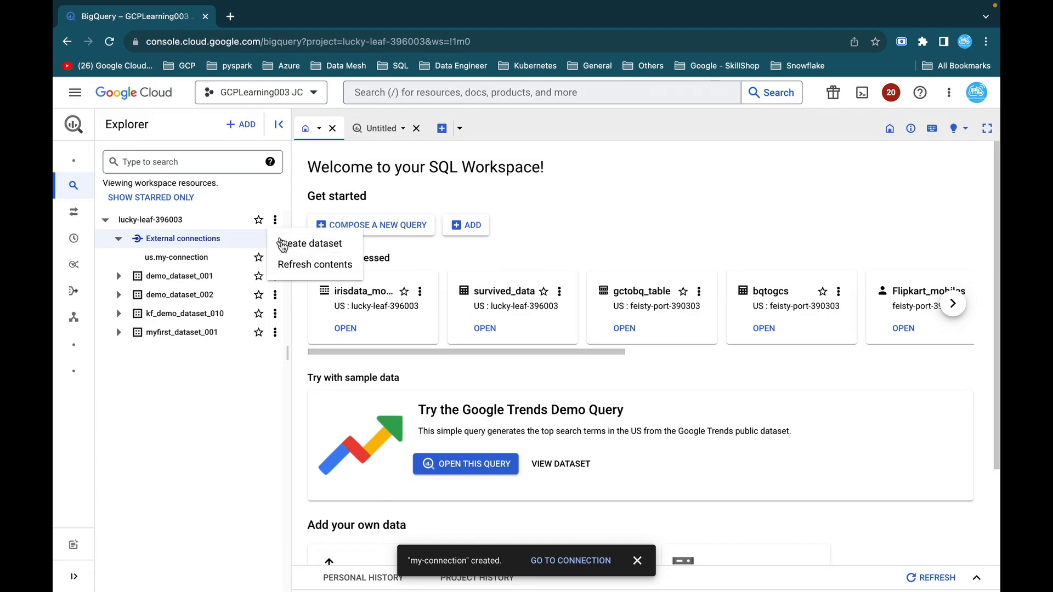
click(302, 267)
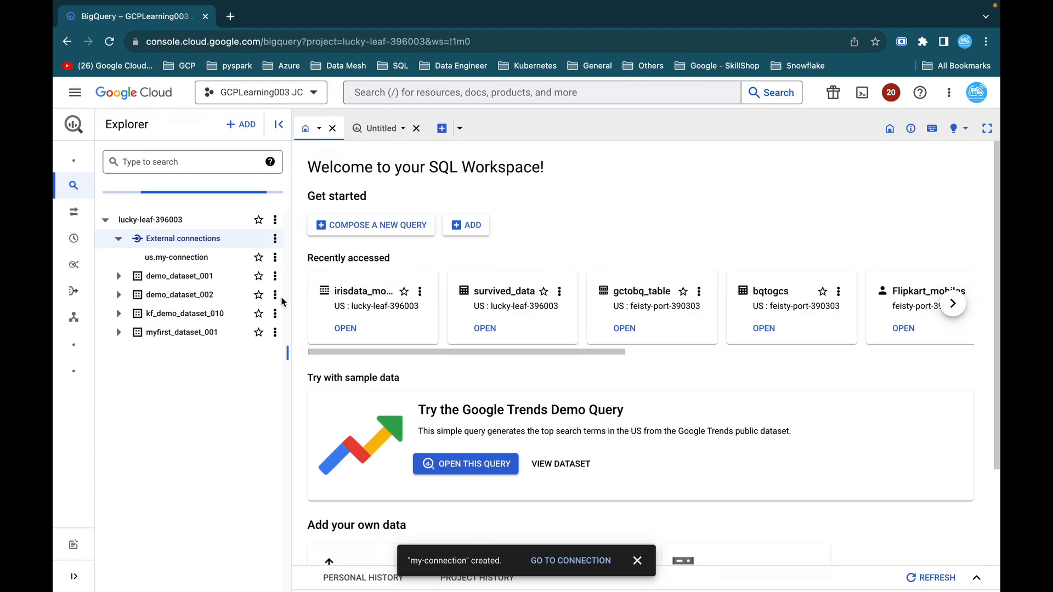
click(180, 259)
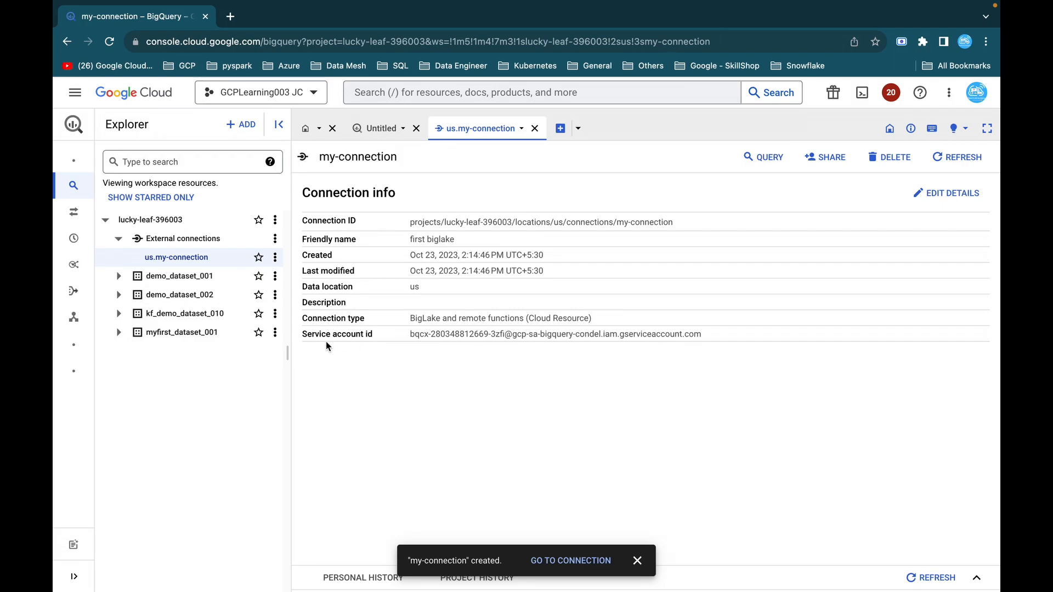
drag(411, 336, 670, 339)
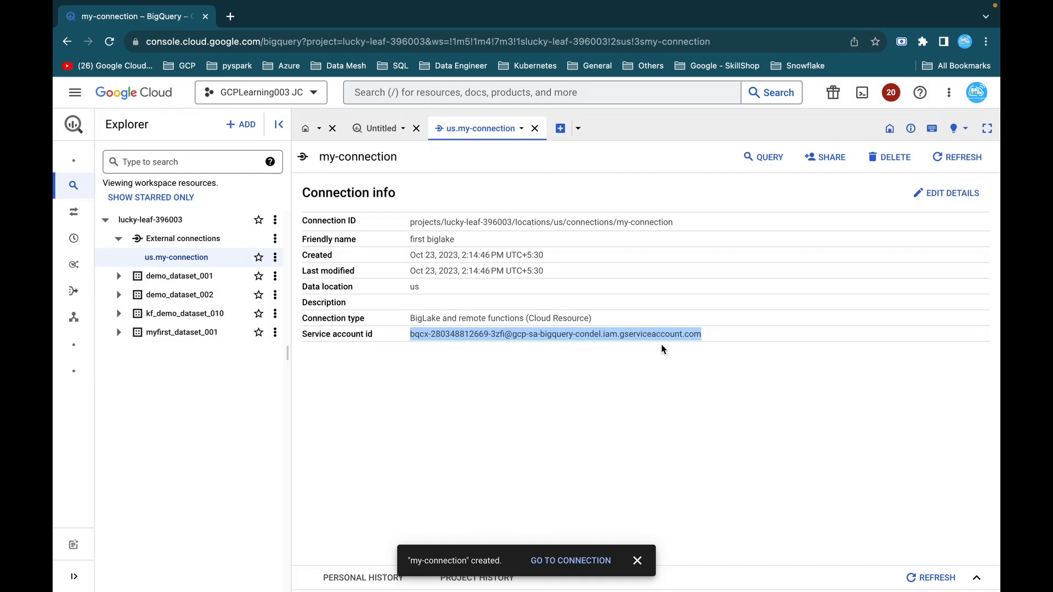
Copy the connection's selected service account ID and open the project's IAM permissions page in a separate browser tab.
right_click(661, 335)
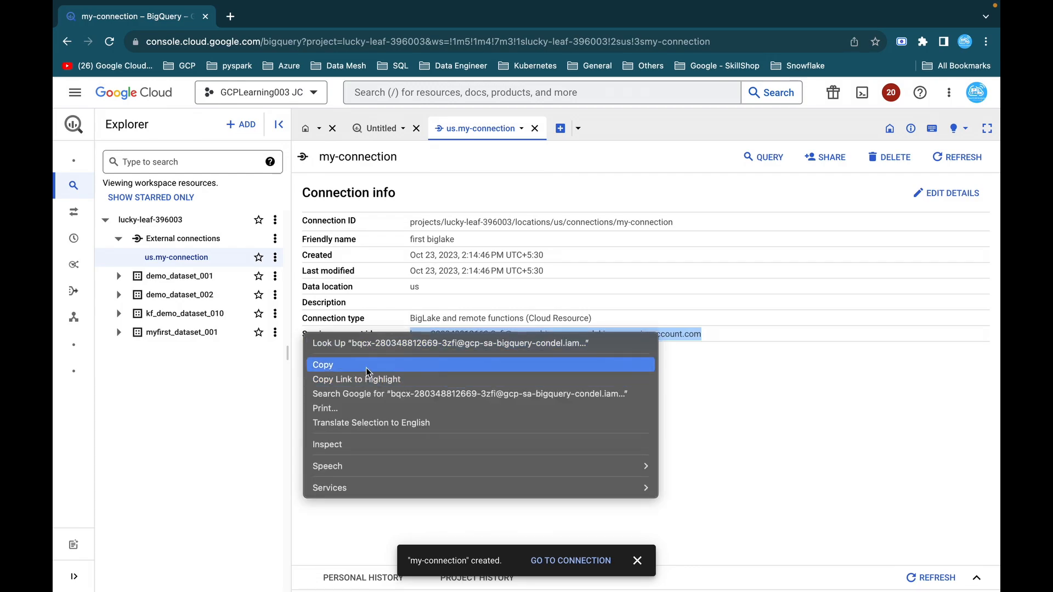
click(341, 364)
right_click(135, 83)
click(160, 86)
click(241, 22)
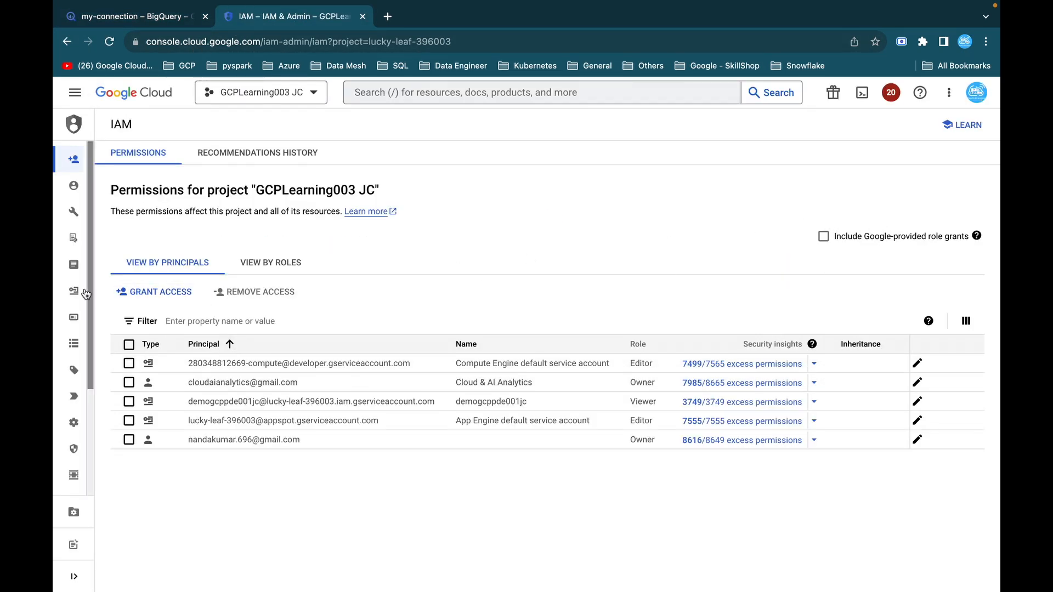
Start granting access to the project and add the copied connection service account ID as the new principal.
click(175, 299)
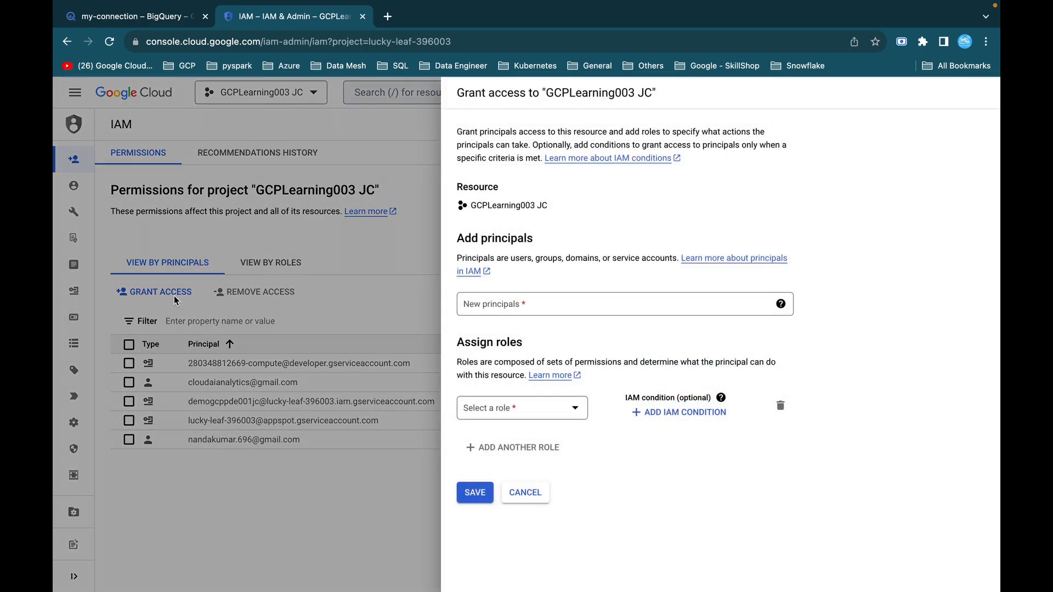
click(532, 298)
key(super+v)
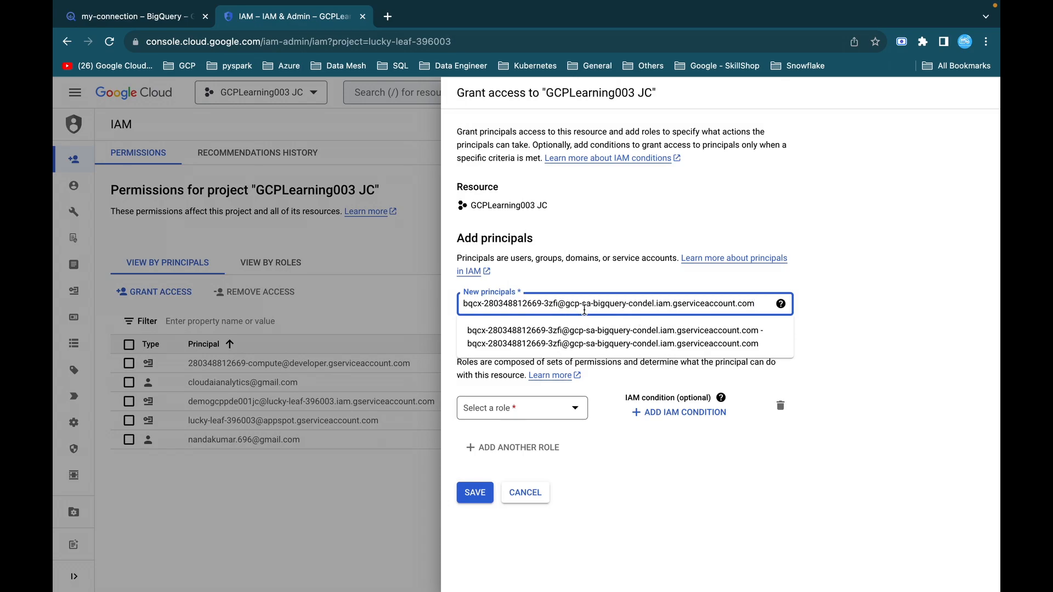
key(Return)
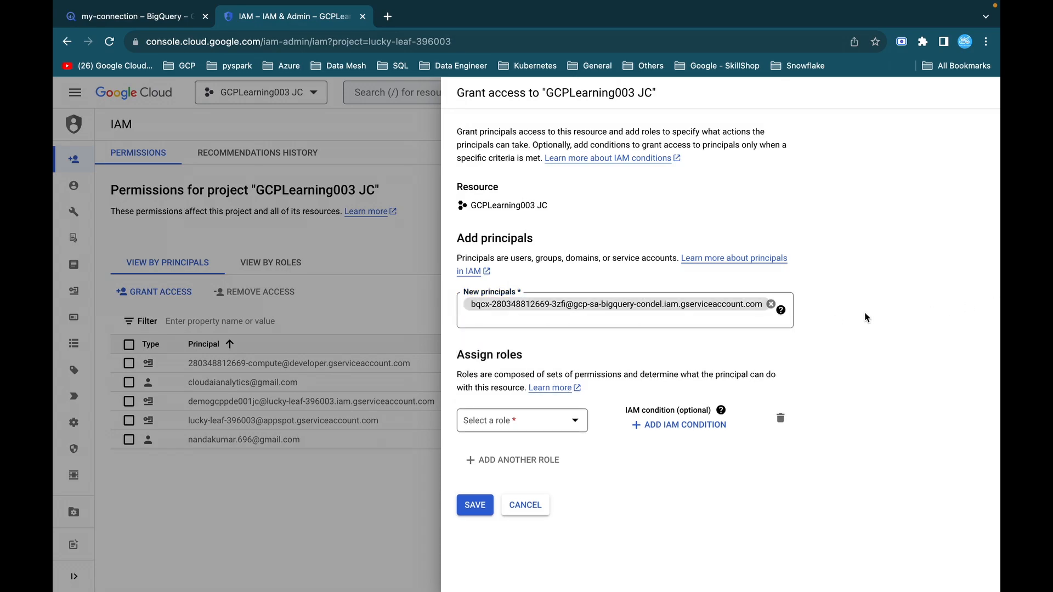
Assign the Cloud Storage role Storage Admin to the new principal and save the access grant.
click(530, 418)
scroll(513, 350, down, 10)
scroll(513, 350, down, 8)
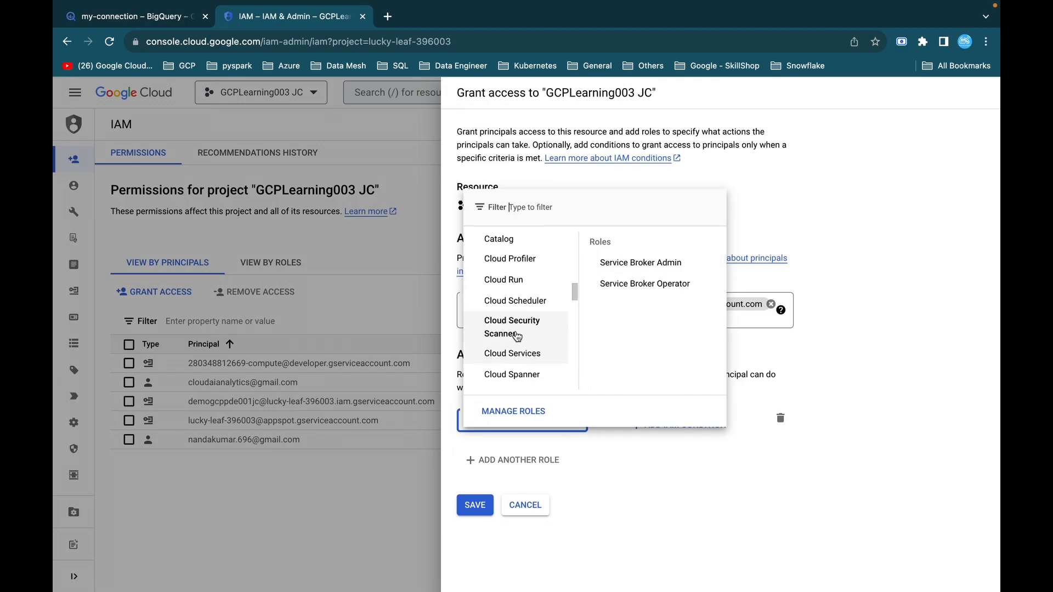
scroll(516, 307, down, 3)
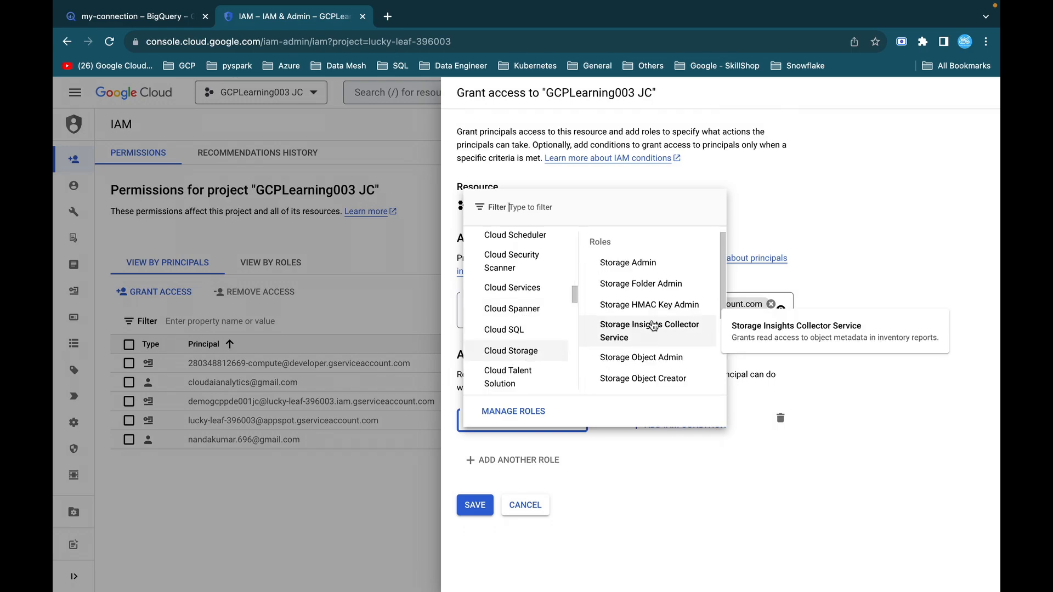
click(638, 266)
click(476, 524)
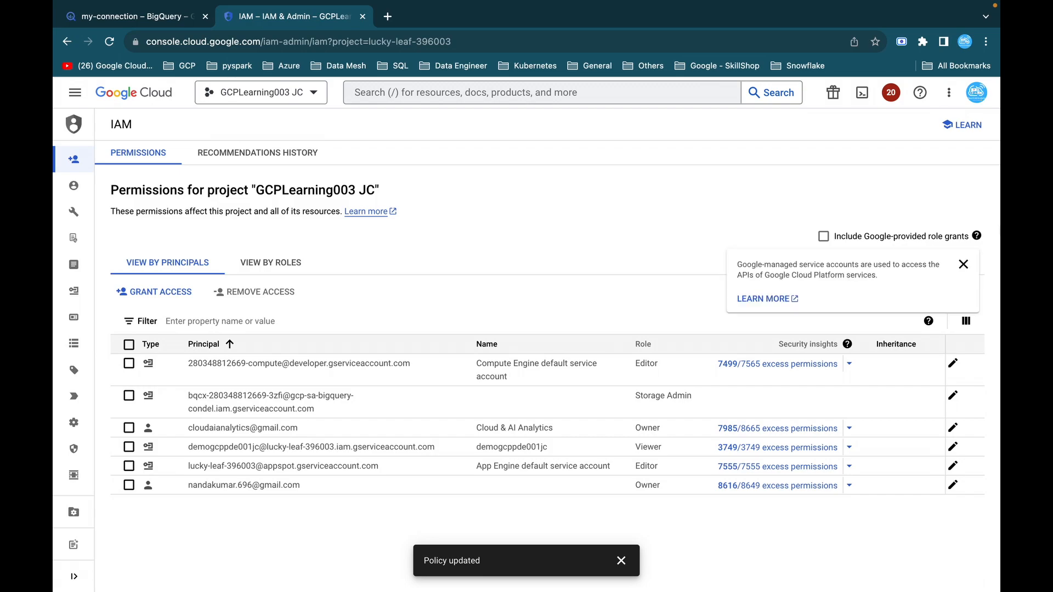
Read Tasks 2 and 3 of the GitHub lab instructions, return to the BigQuery connection page and close the IAM page.
key(ctrl+Left)
scroll(483, 356, down, 4)
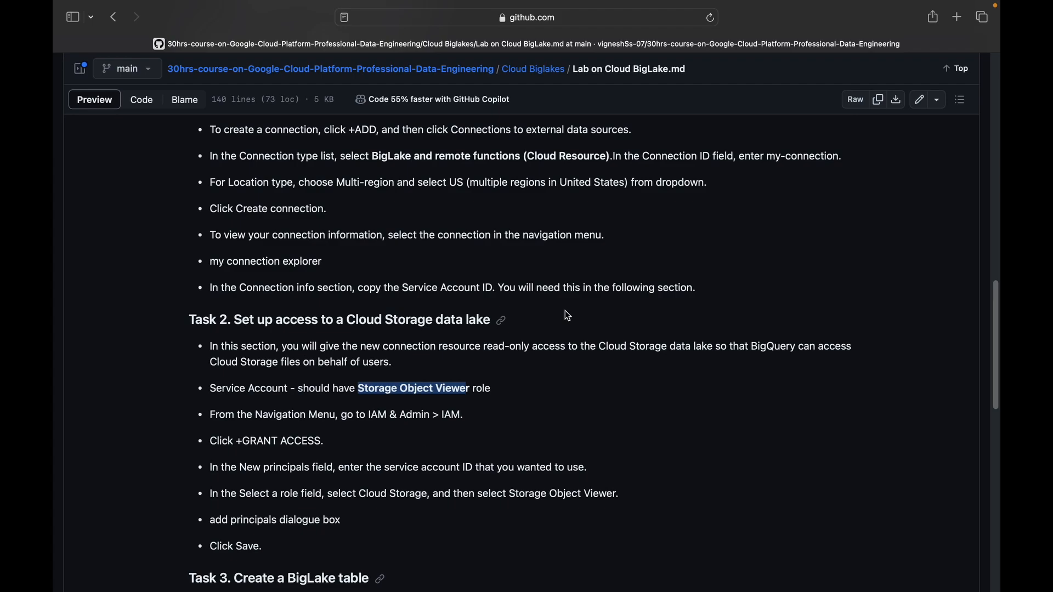
scroll(568, 316, down, 10)
scroll(383, 292, up, 1)
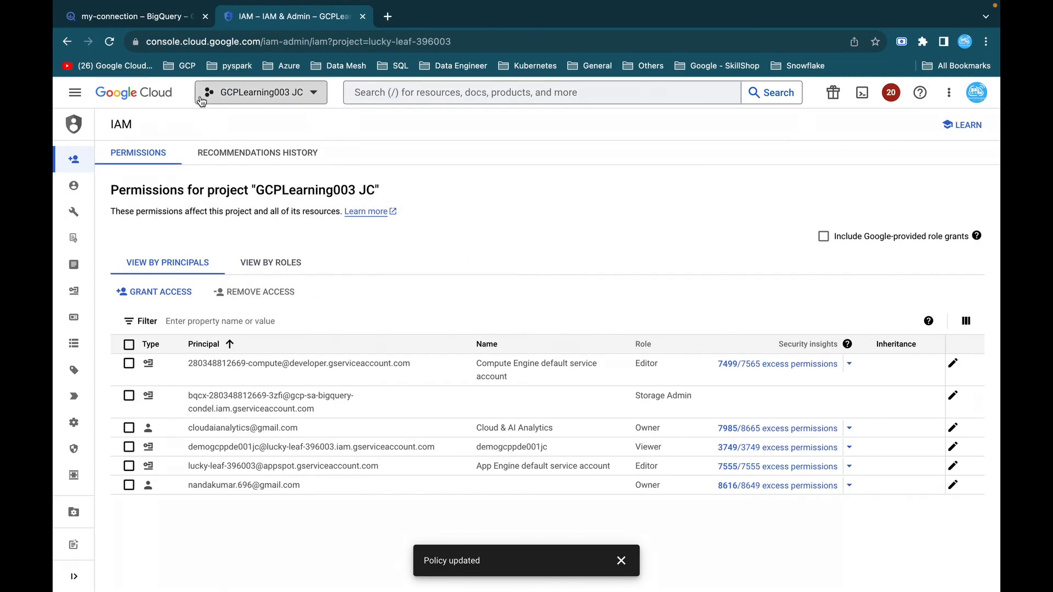
click(155, 19)
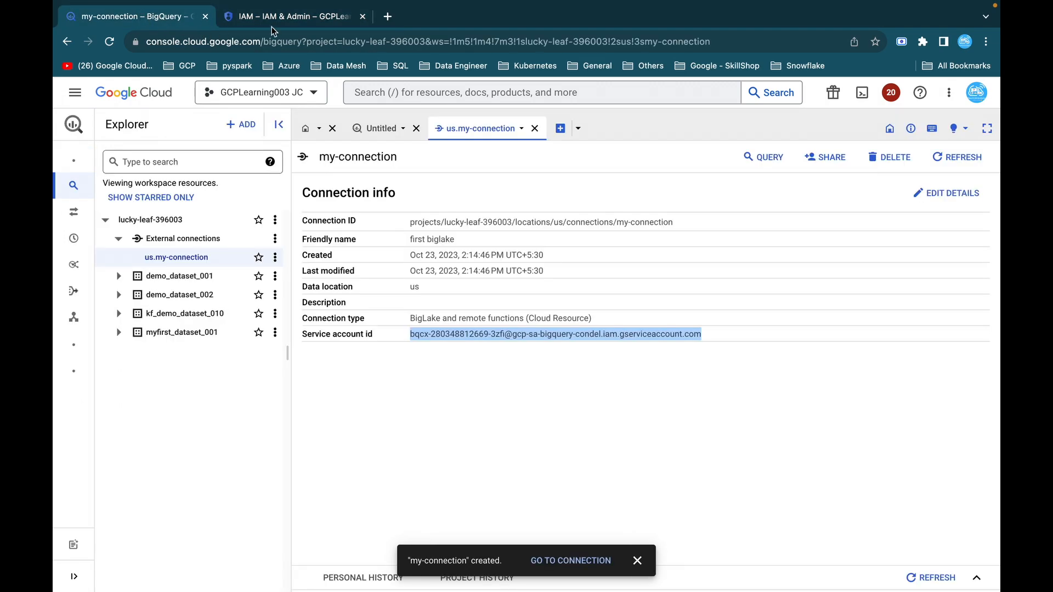
click(363, 17)
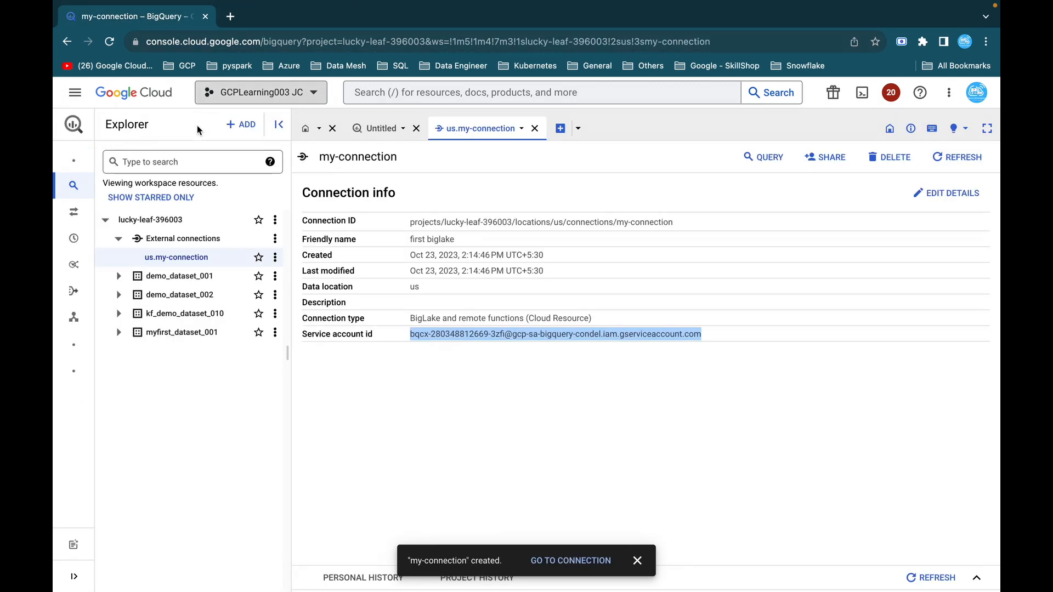
Create a dataset in the project with the ID daatset_biglake_demo, keeping the US multi-region location.
click(181, 276)
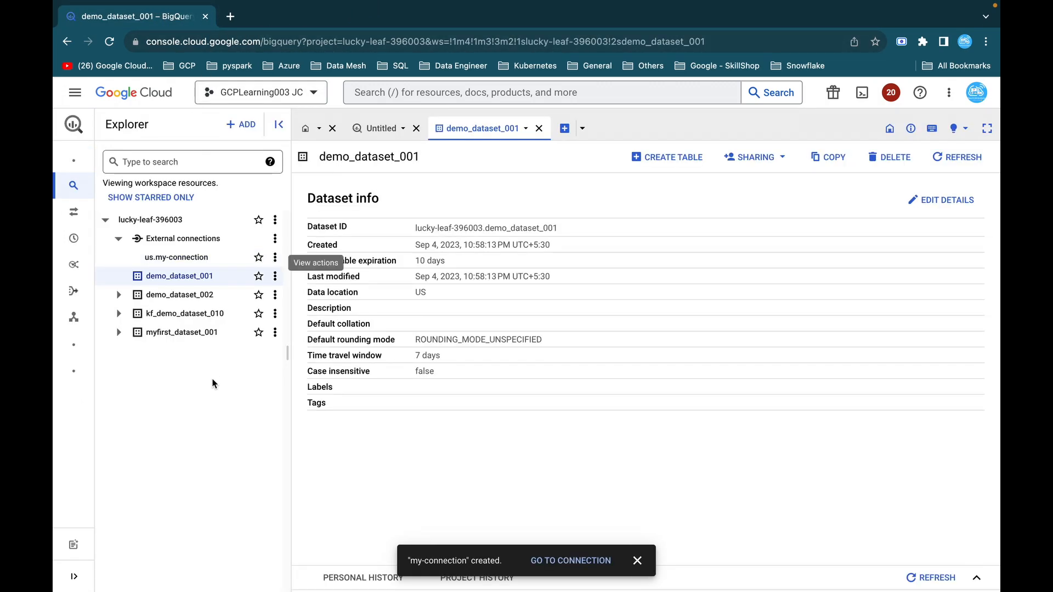
click(276, 220)
click(301, 244)
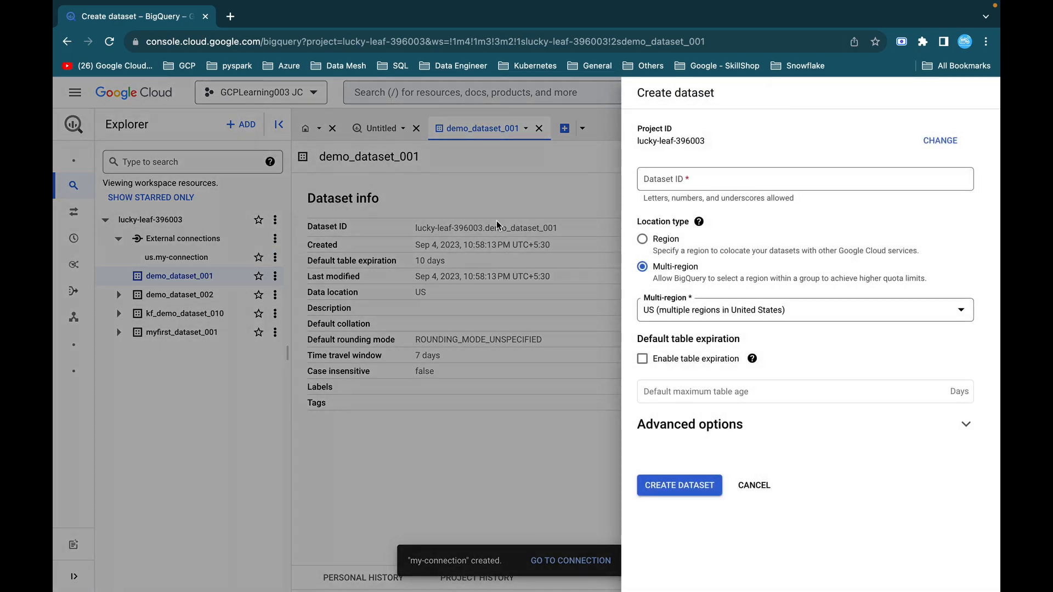
click(712, 183)
text(daatset_)
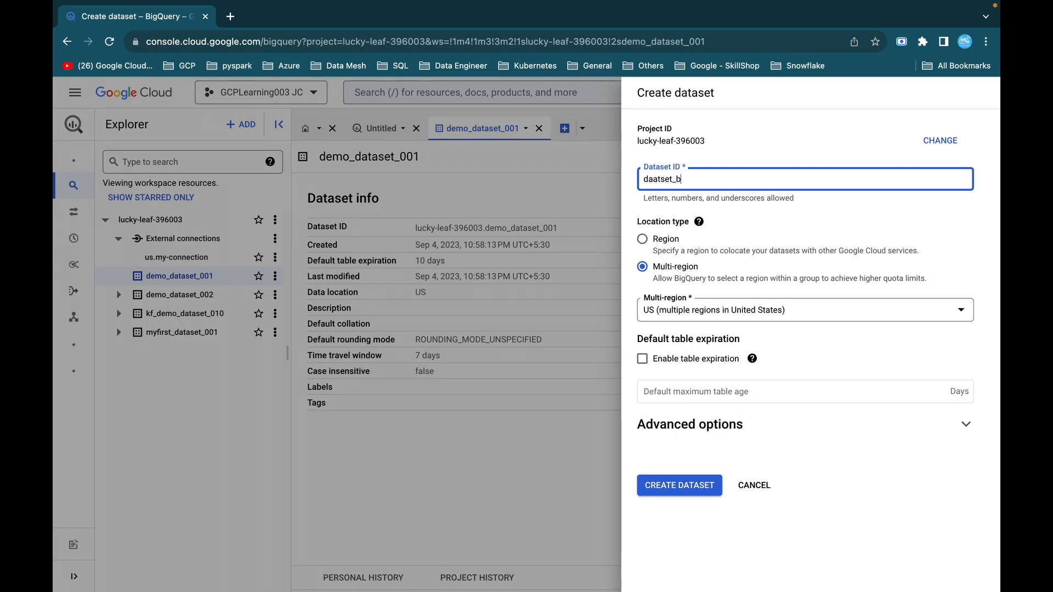
text(biglake_demo)
click(701, 486)
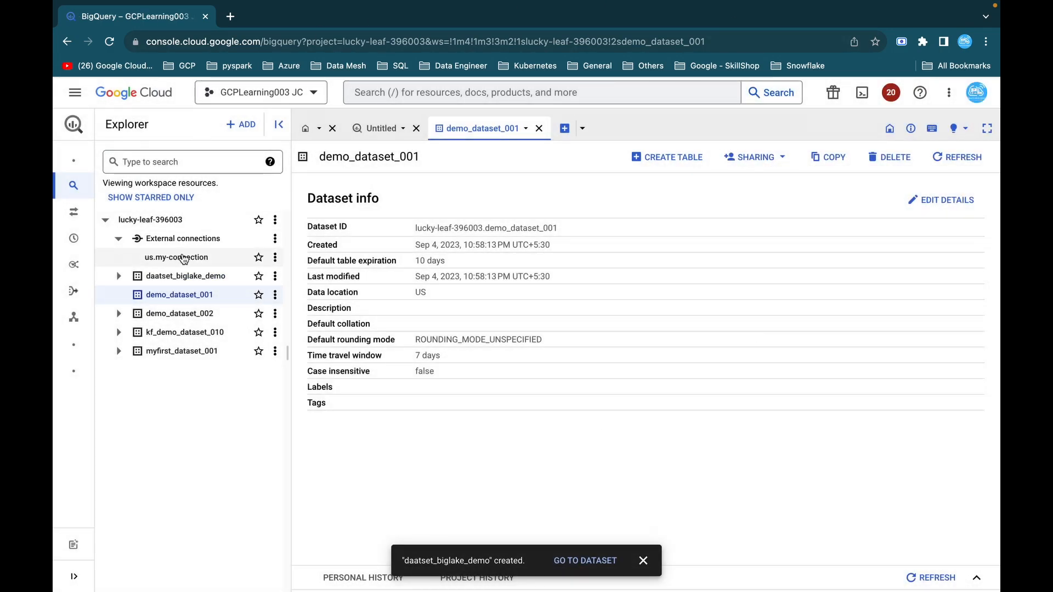
Start a new table in the daatset_biglake_demo dataset with Google Cloud Storage as its source.
click(190, 278)
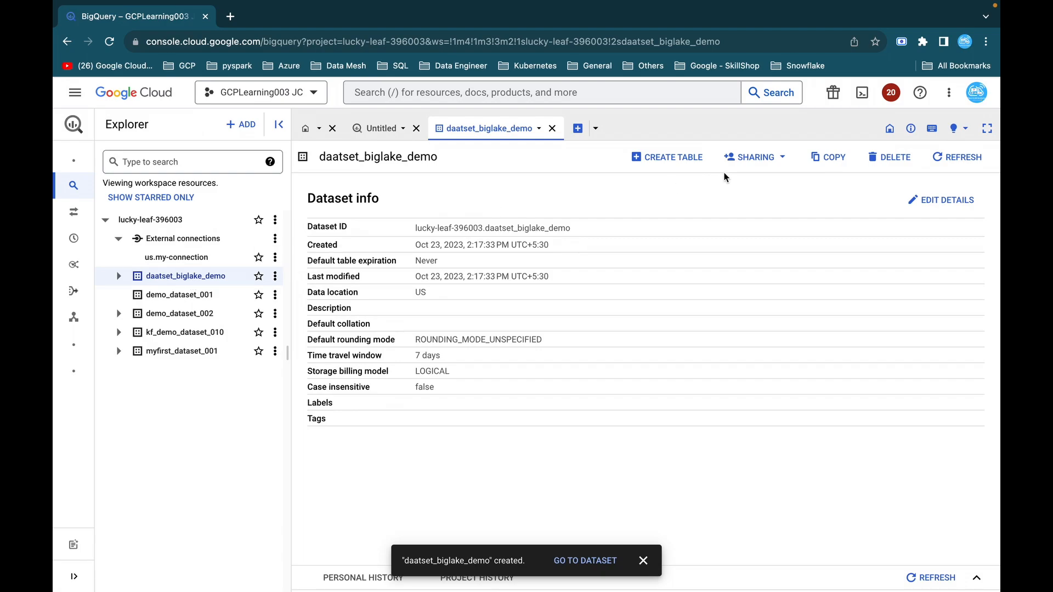
click(680, 160)
click(707, 173)
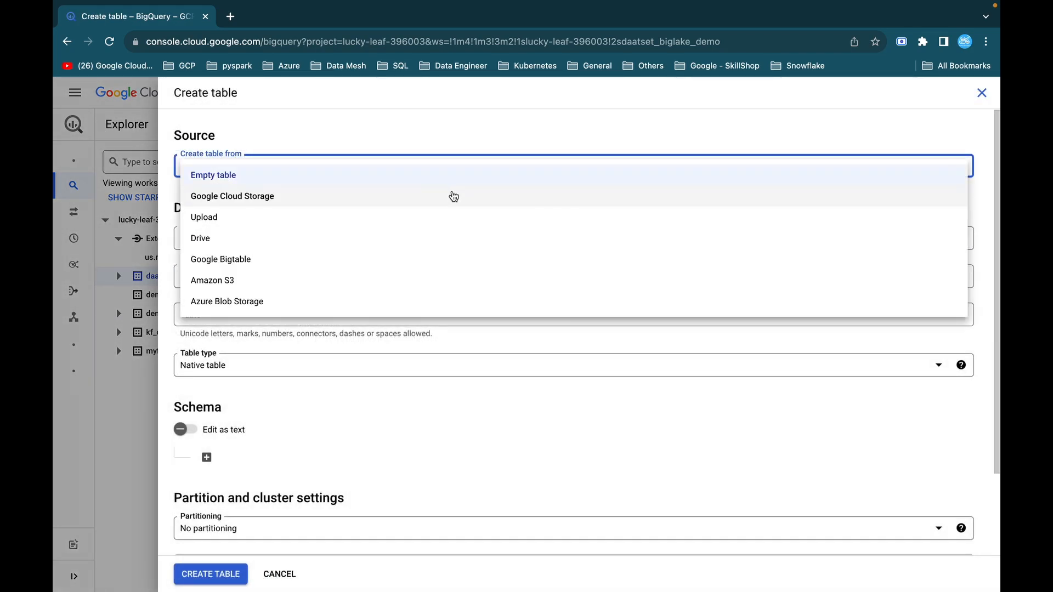
click(291, 199)
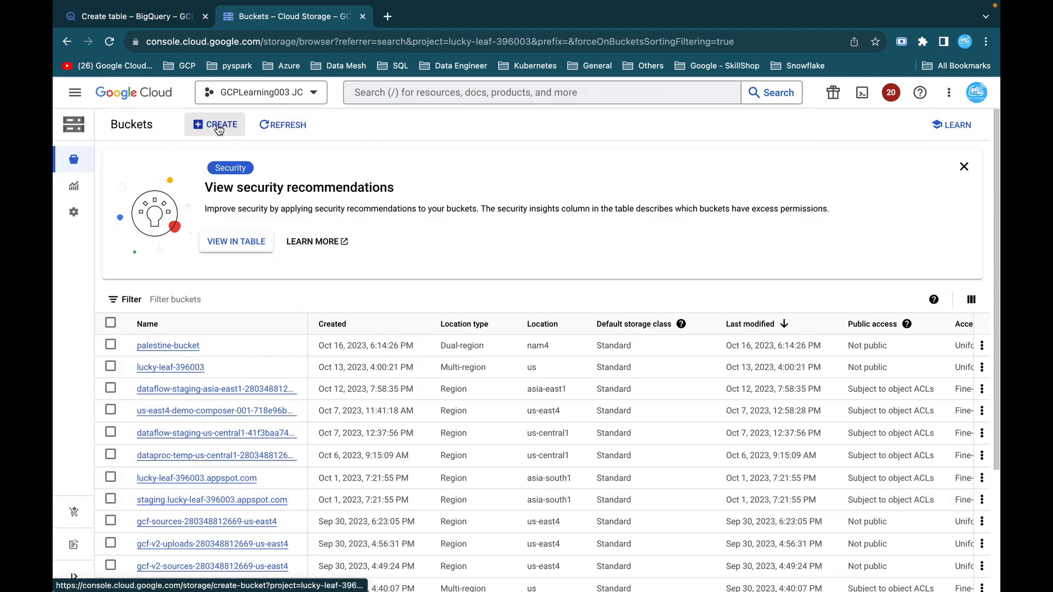
Create a Cloud Storage bucket named demodataset_biglake in the US multi-region with the Standard class and public access prevention on.
click(219, 127)
click(301, 220)
text(demodataset_biglake)
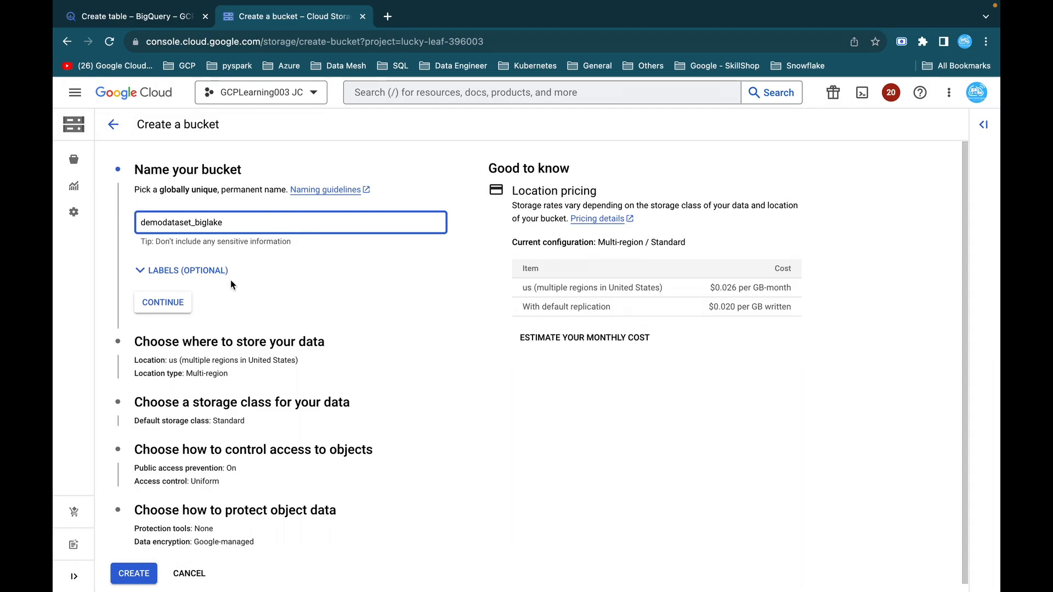
click(166, 305)
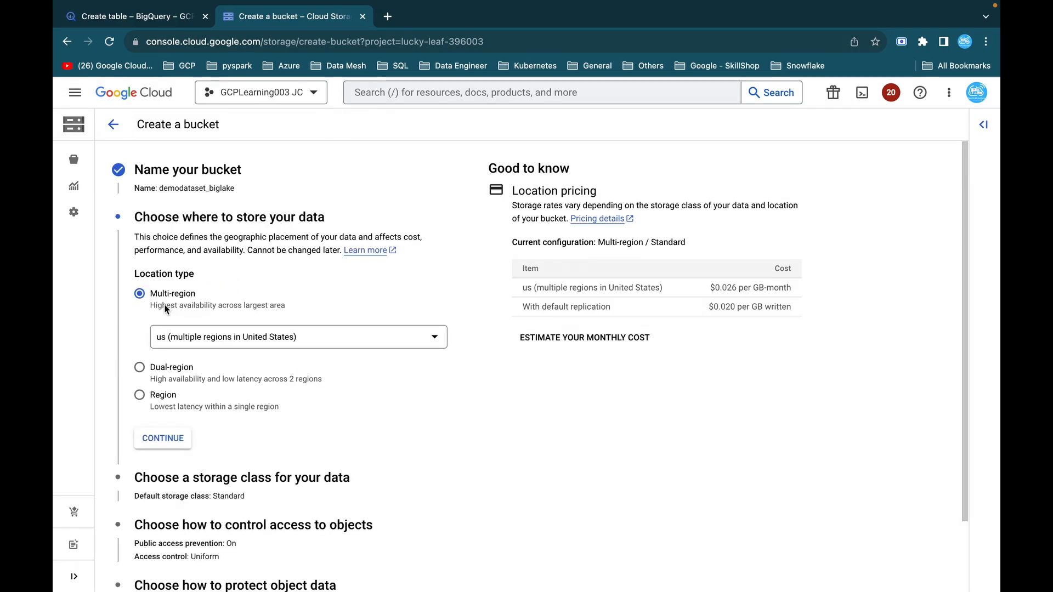
click(164, 437)
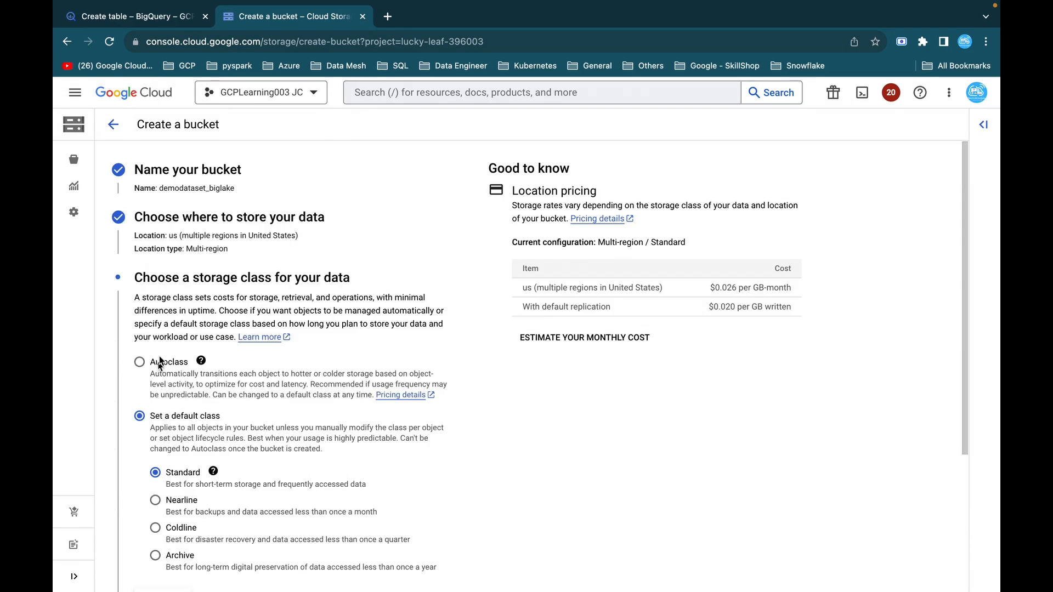
scroll(158, 366, down, 3)
click(136, 570)
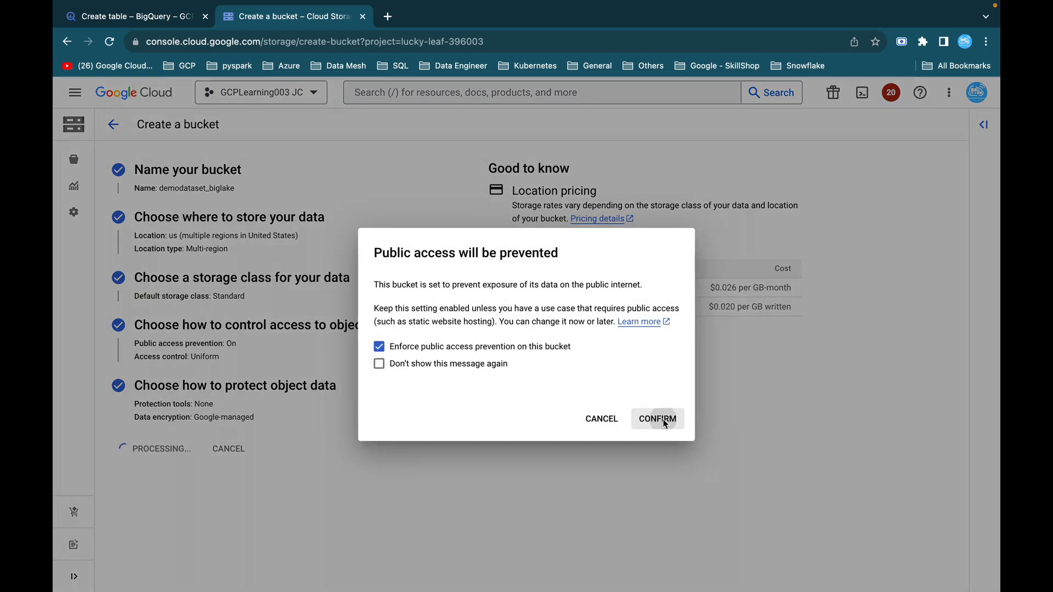
click(660, 419)
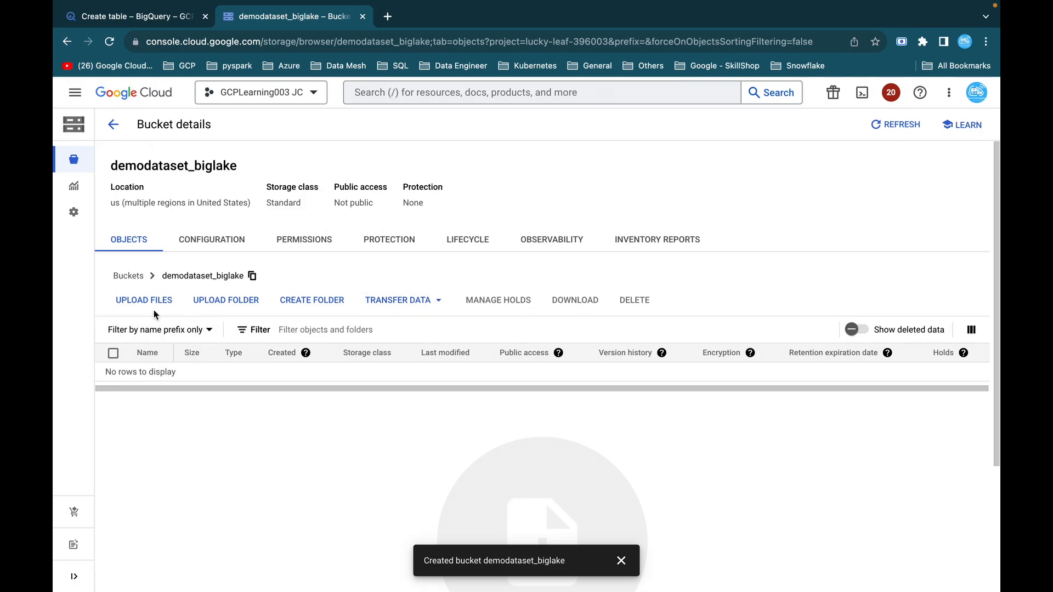
Upload customer.csv from the Section 17 - Google Cloud Big Lake folder to the demodataset_biglake bucket and review the object's details.
click(157, 305)
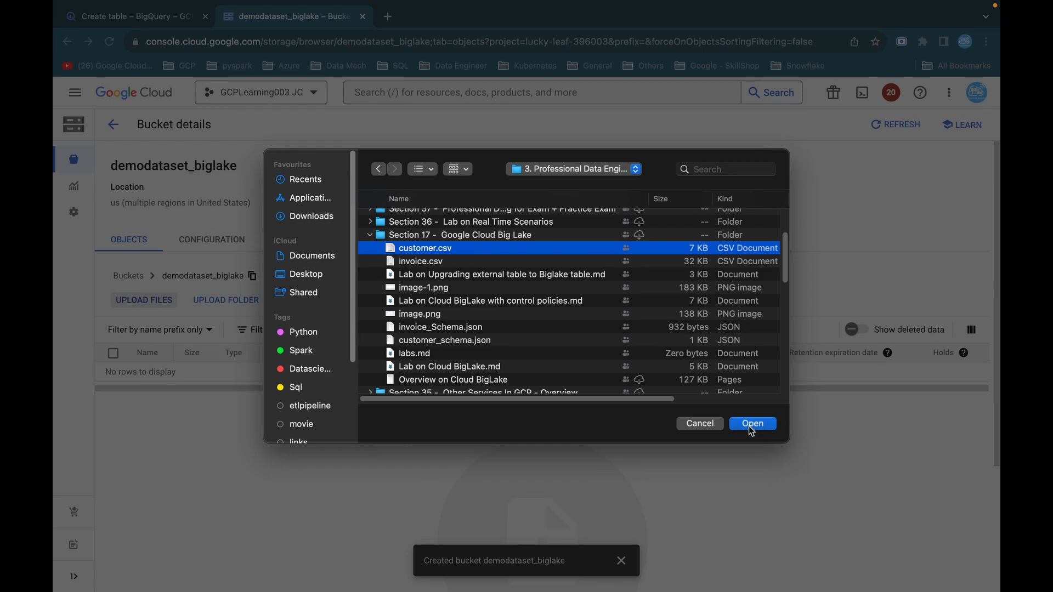
click(751, 424)
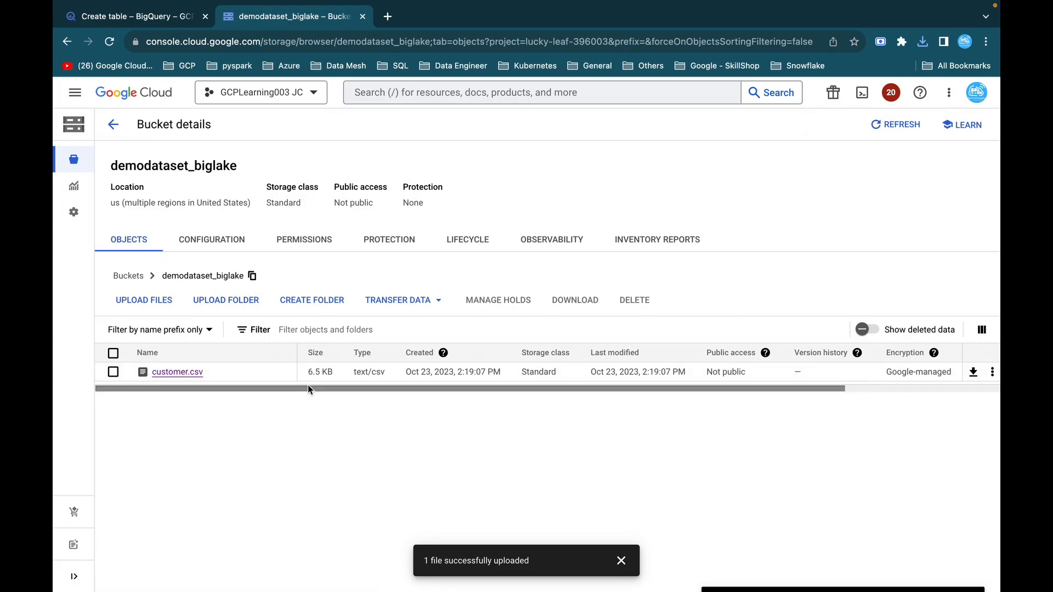
drag(309, 374, 334, 375)
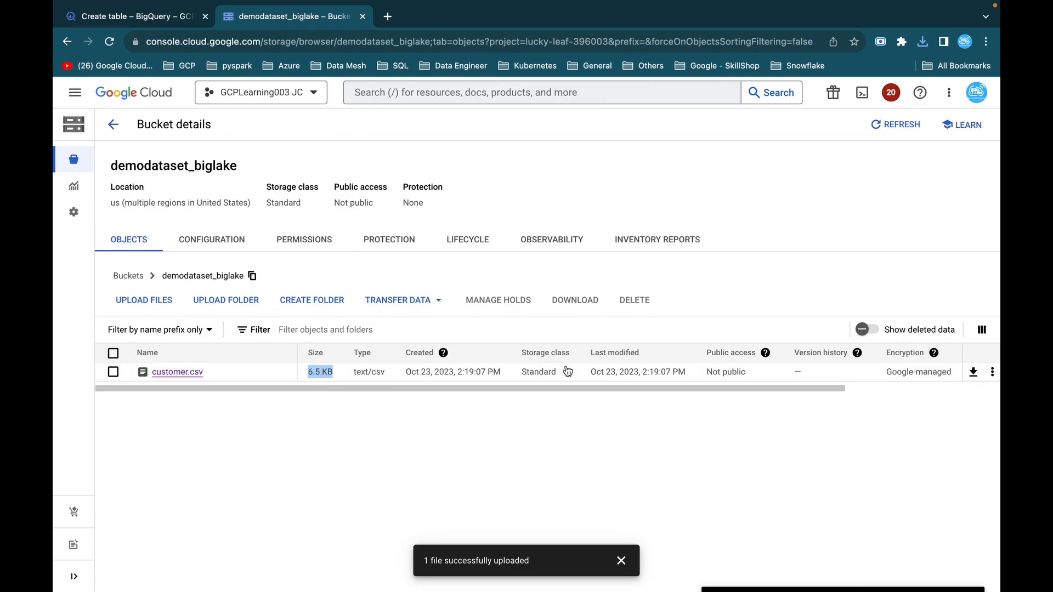
drag(757, 388, 974, 382)
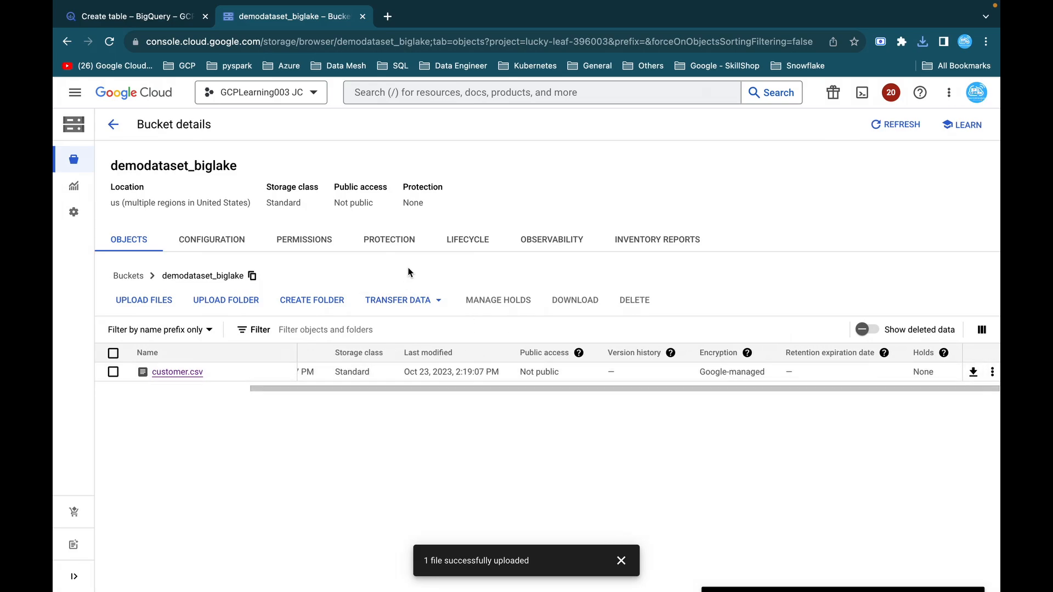
click(622, 560)
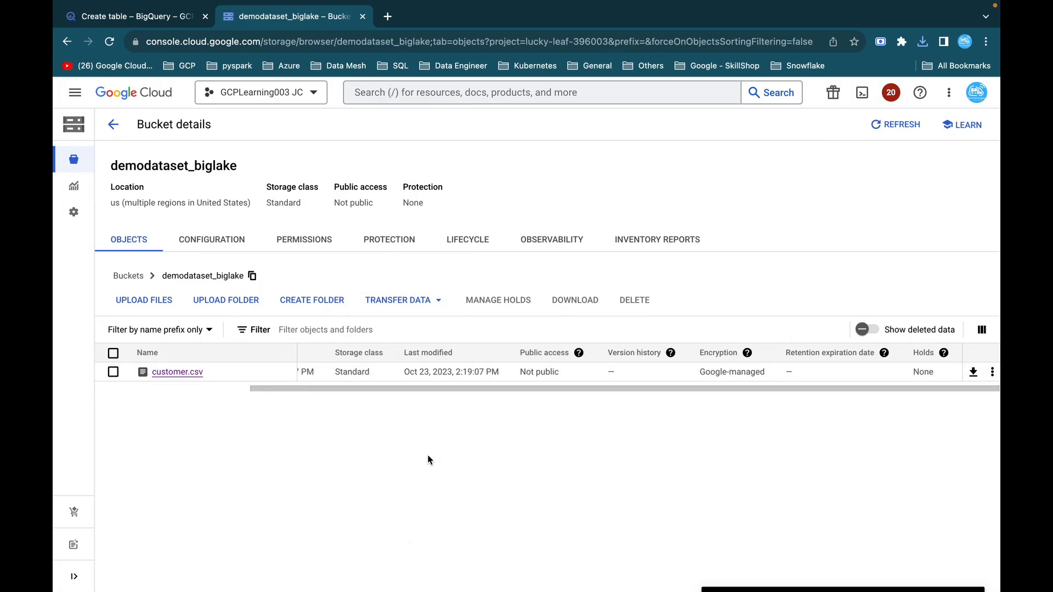
Switch to Visual Studio Code, examine the header and rows of customer.csv, and return to the bucket page in the browser.
mouse_move(714, 590)
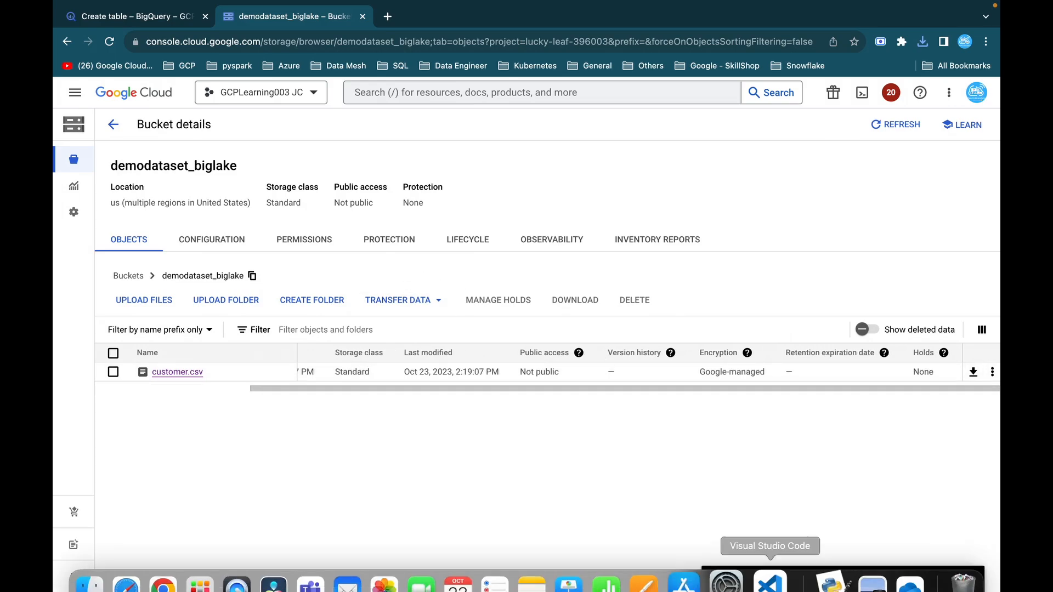
click(768, 576)
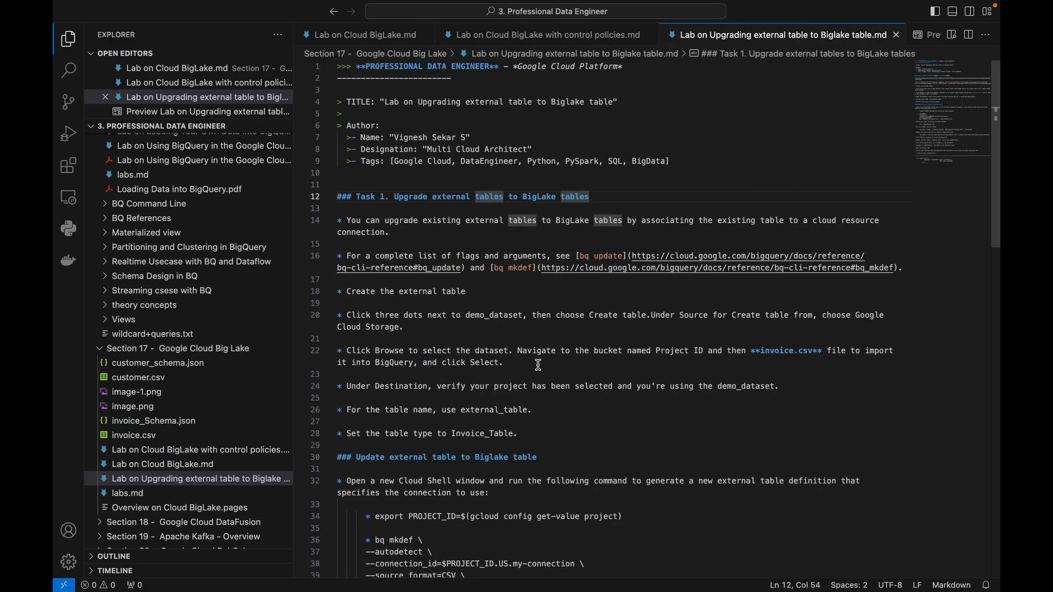
click(134, 378)
drag(337, 66, 742, 67)
scroll(521, 252, down, 15)
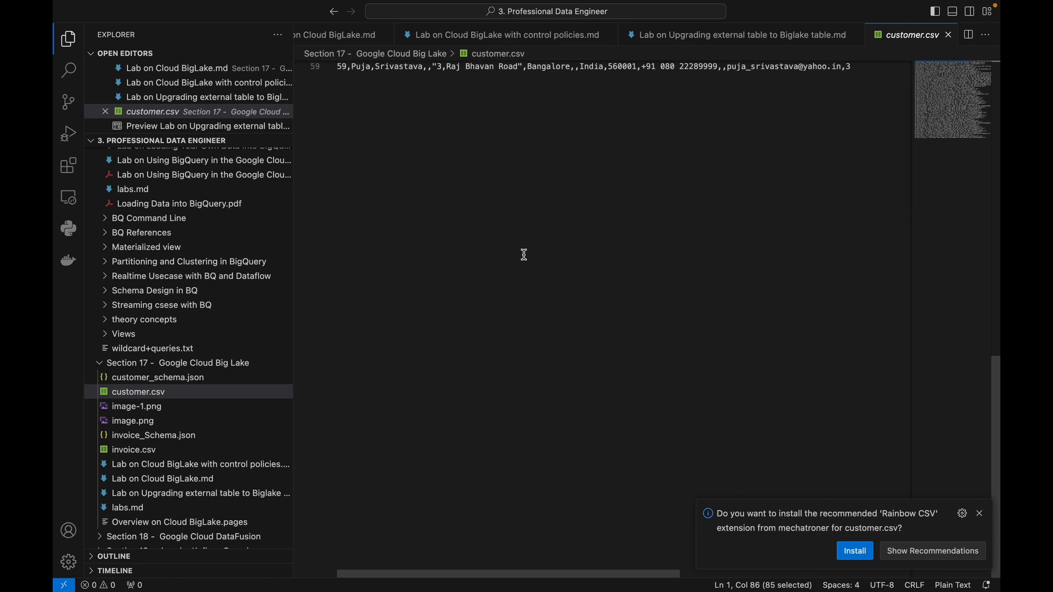
scroll(395, 237, up, 4)
key(super+Tab)
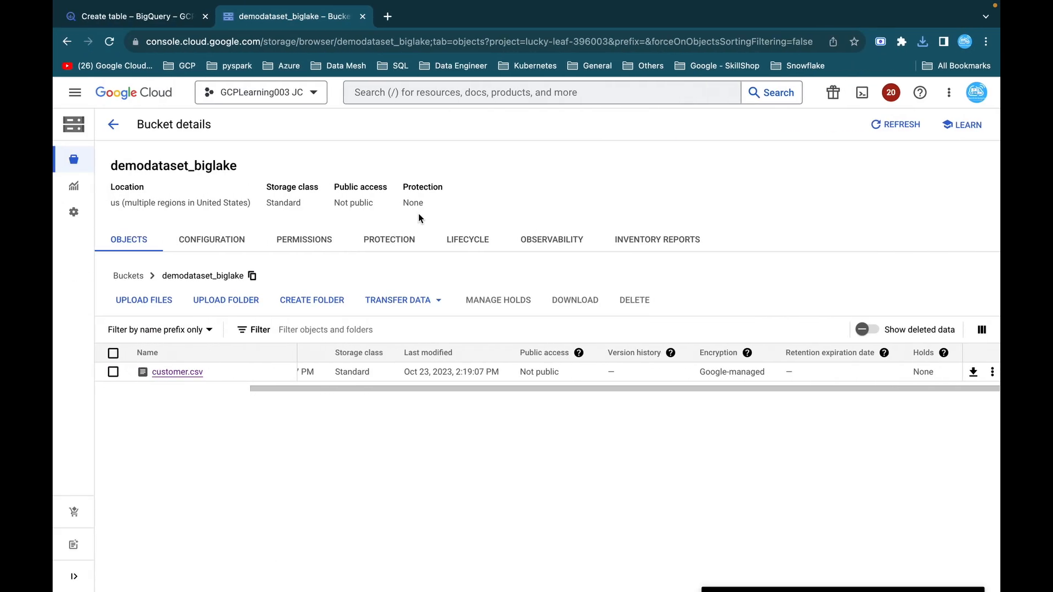
Return to the BigQuery table form and choose customer.csv from the demodataset_biglake bucket as the source file.
click(153, 24)
click(940, 204)
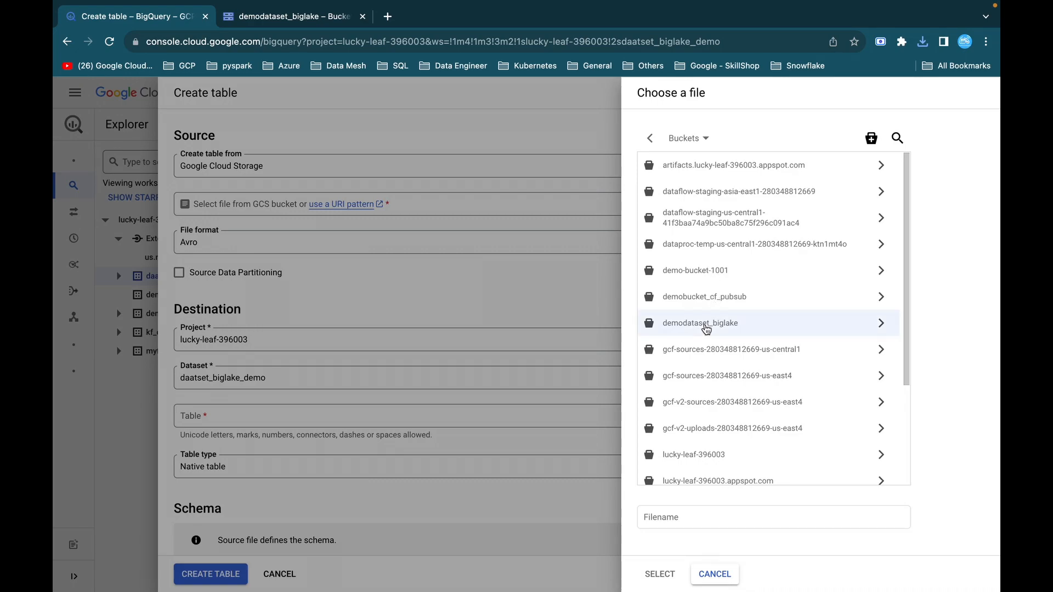
click(877, 324)
click(694, 172)
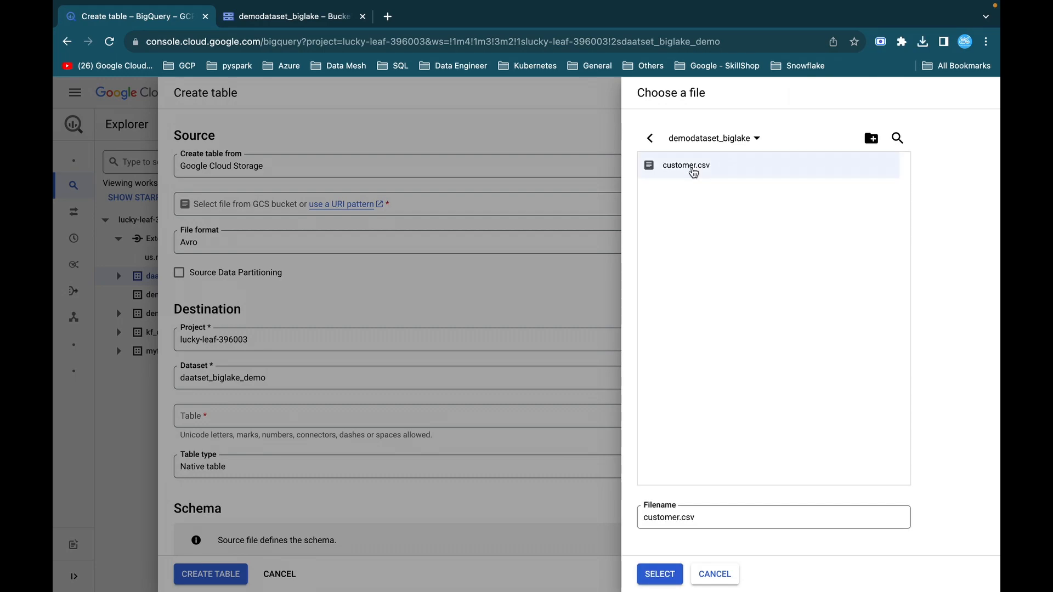
click(660, 574)
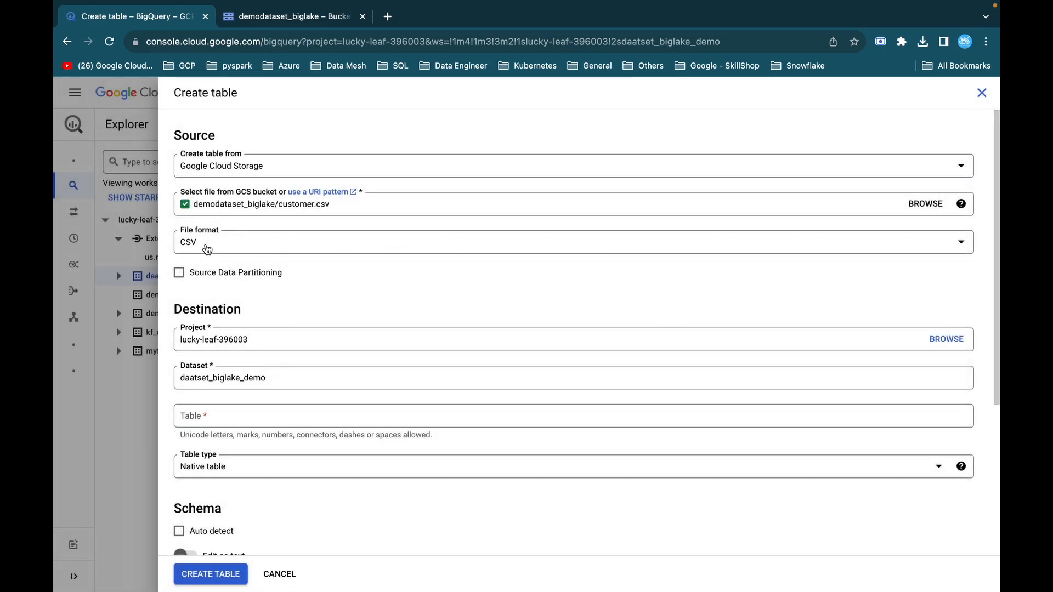
Name the table customer_biglake and make it an external BigLake table using the us.my-connection Cloud Resource connection.
click(201, 414)
text(customer_biglake)
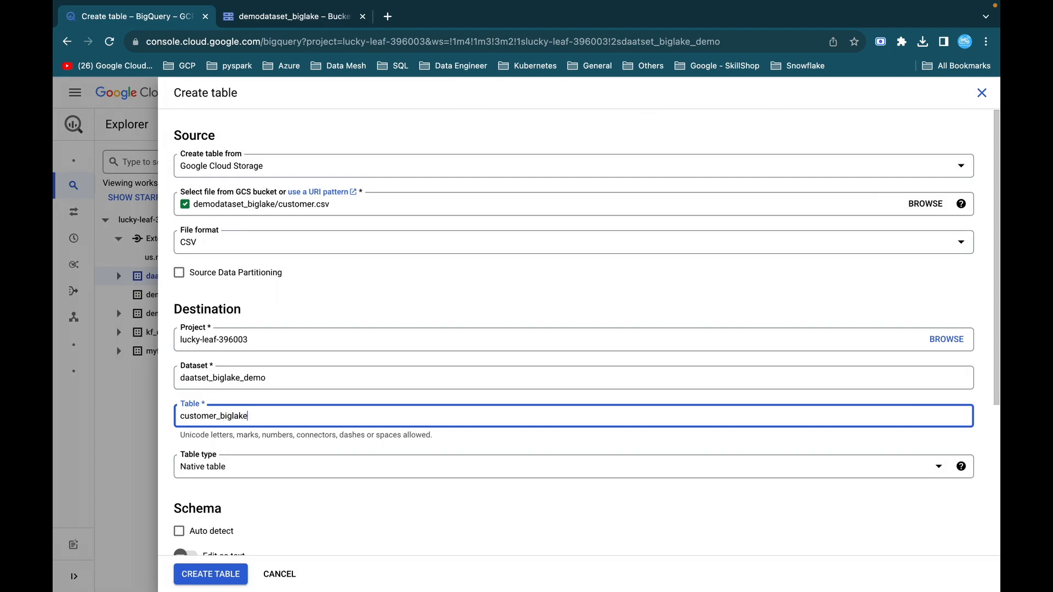
scroll(227, 491, down, 3)
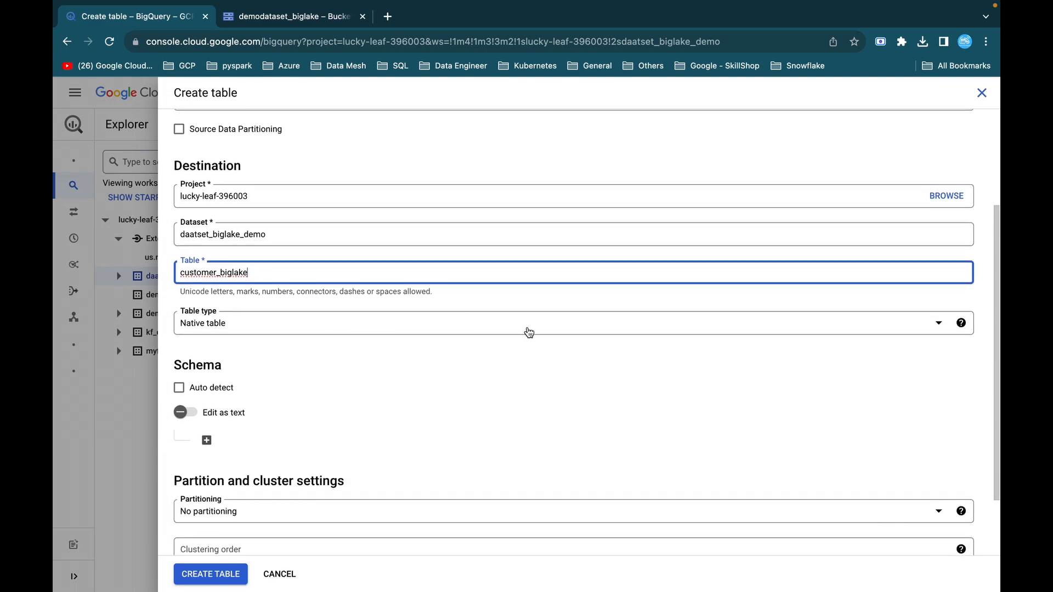
click(573, 328)
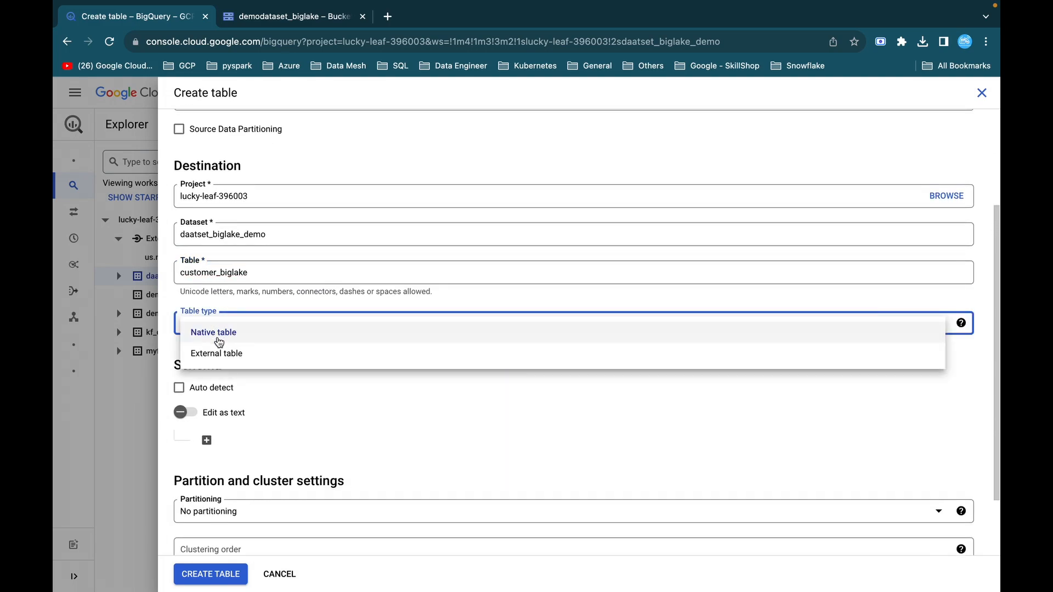
click(227, 355)
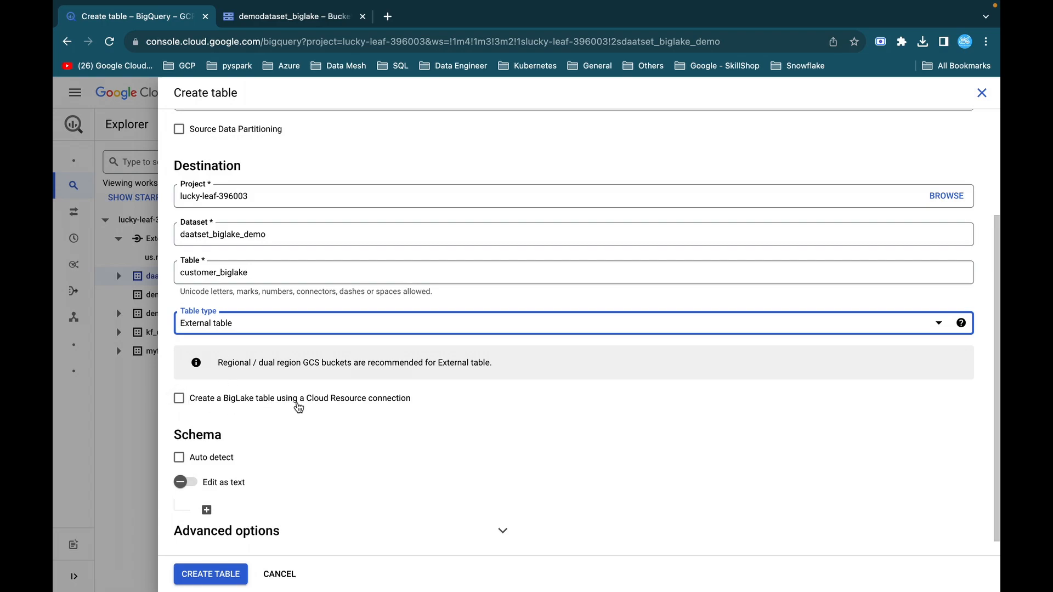
click(180, 401)
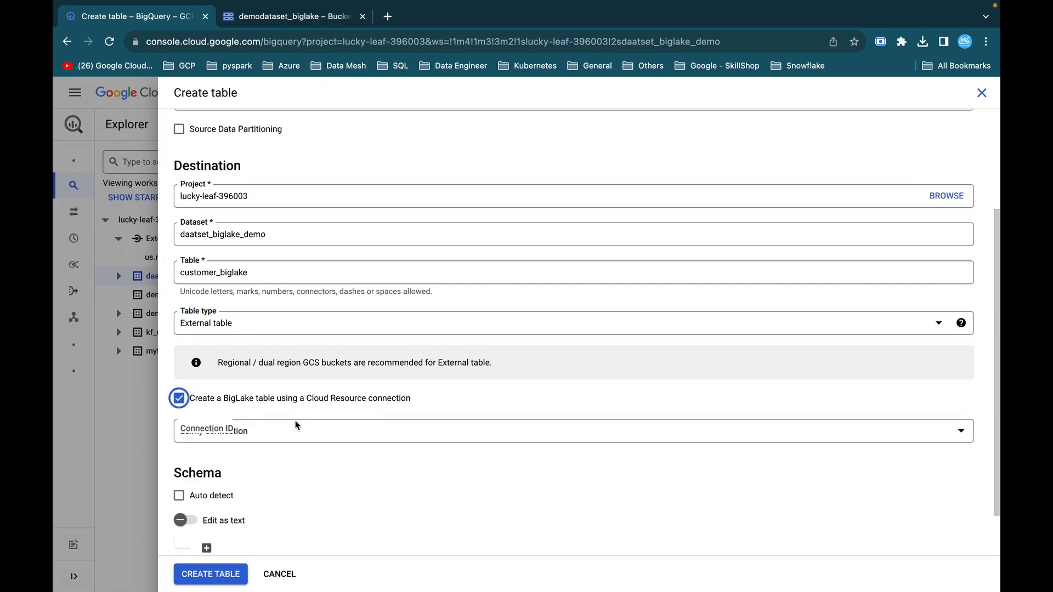
click(299, 428)
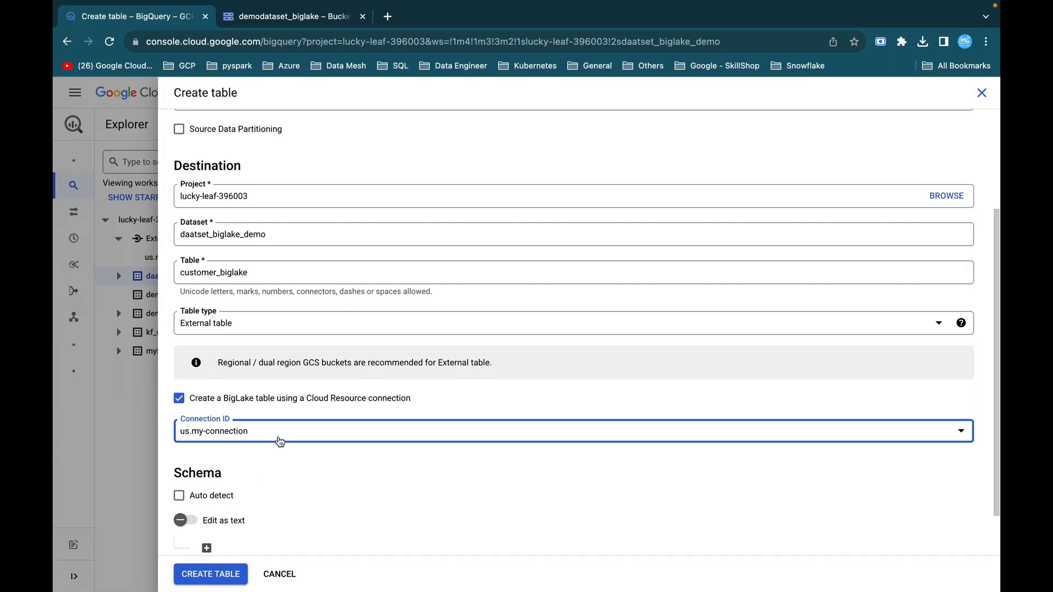
Define the table schema as text with the full contents of customer_schema.json, copied from Visual Studio Code.
scroll(280, 442, down, 2)
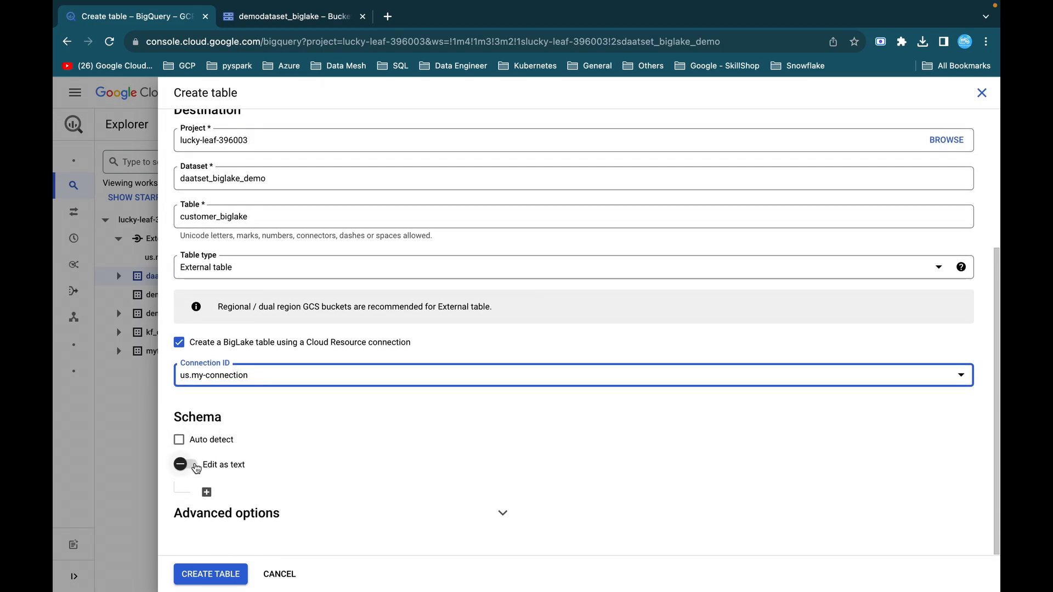
click(186, 465)
scroll(353, 423, down, 1)
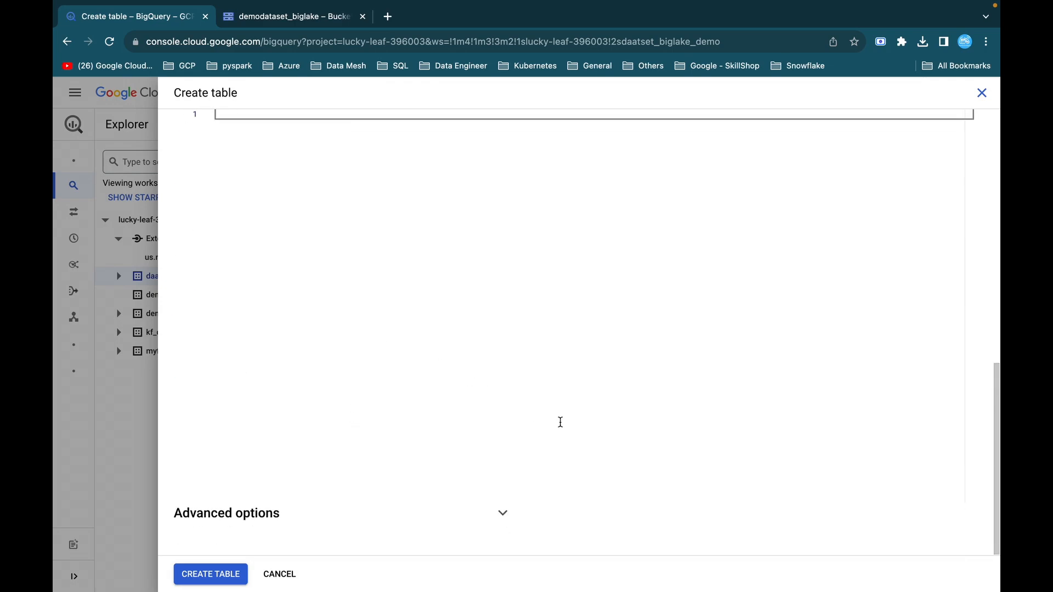
mouse_move(718, 573)
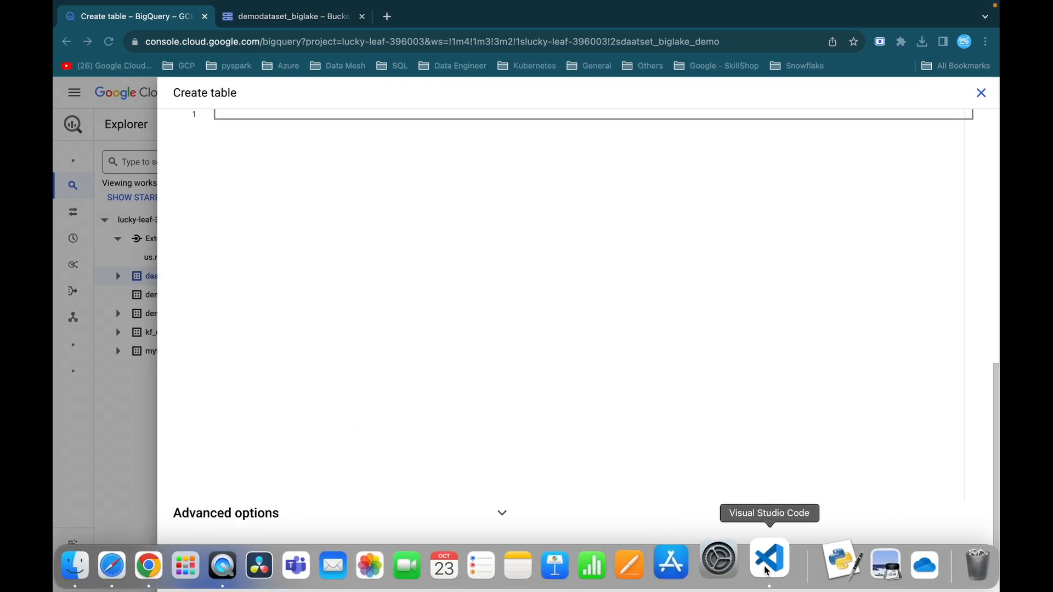
click(767, 565)
click(159, 377)
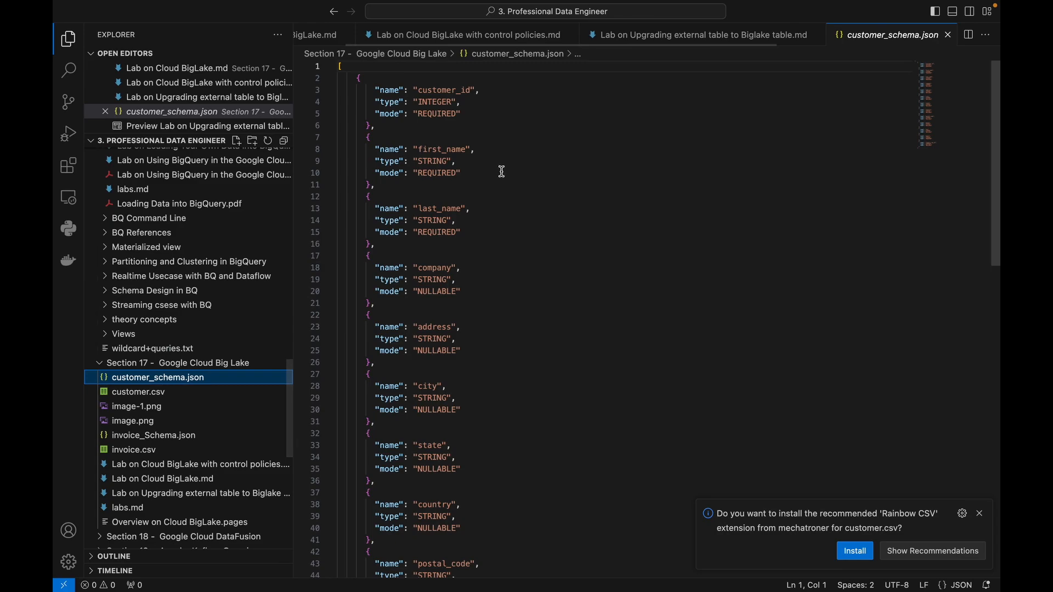
double_click(447, 91)
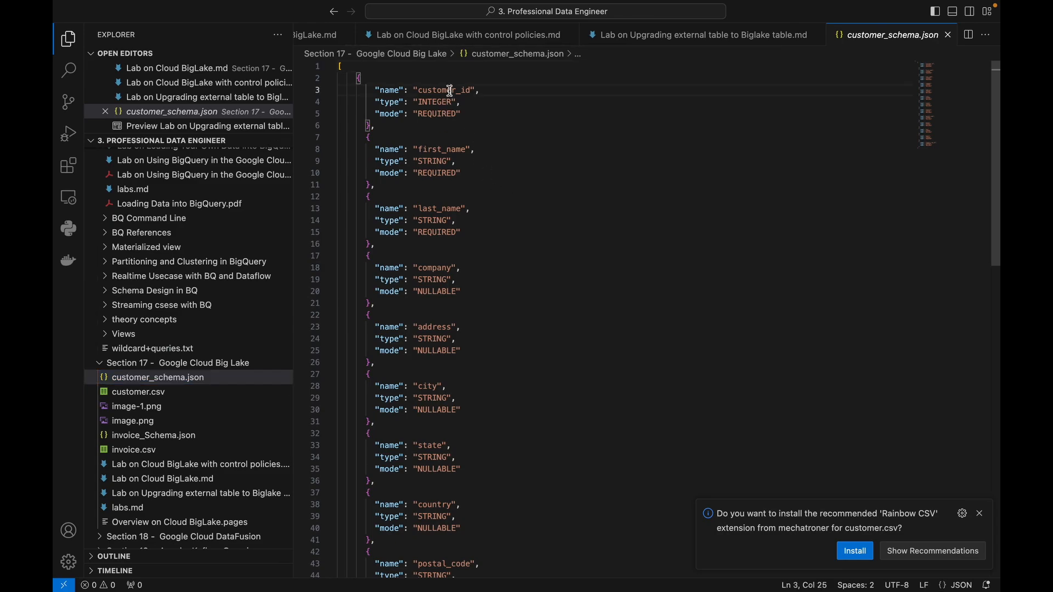
double_click(445, 149)
click(480, 201)
key(super+a)
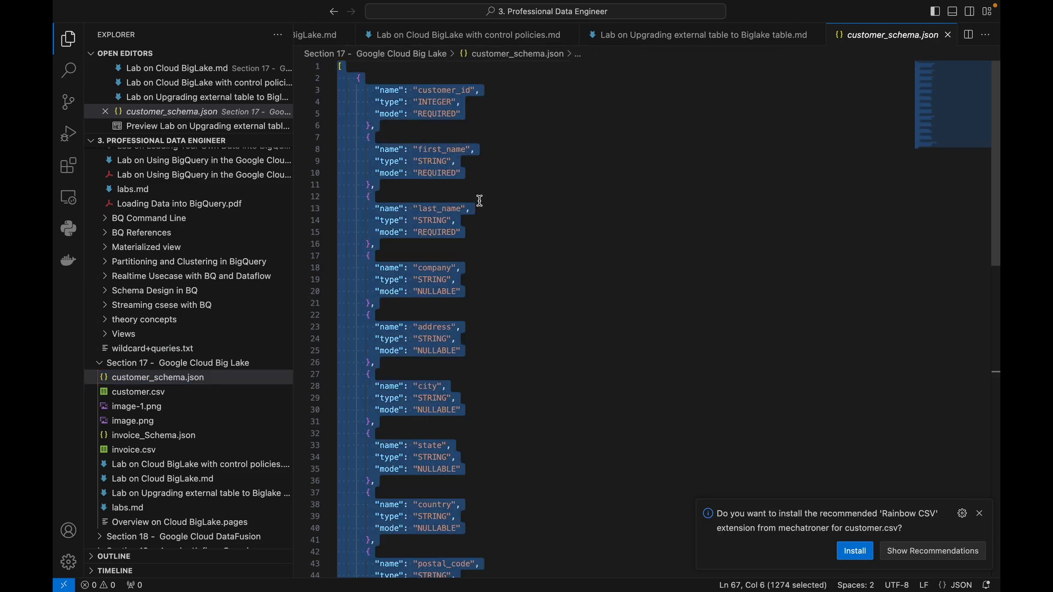
key(super+Tab)
key(super+v)
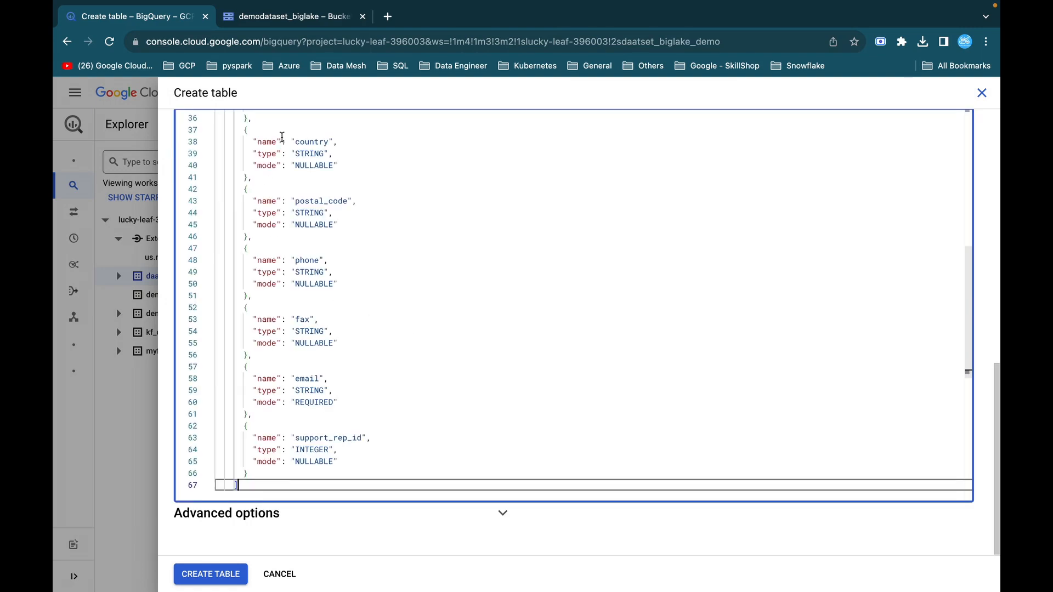
Check the advanced options, keep their defaults, and create the customer_biglake table.
click(503, 513)
scroll(553, 423, down, 5)
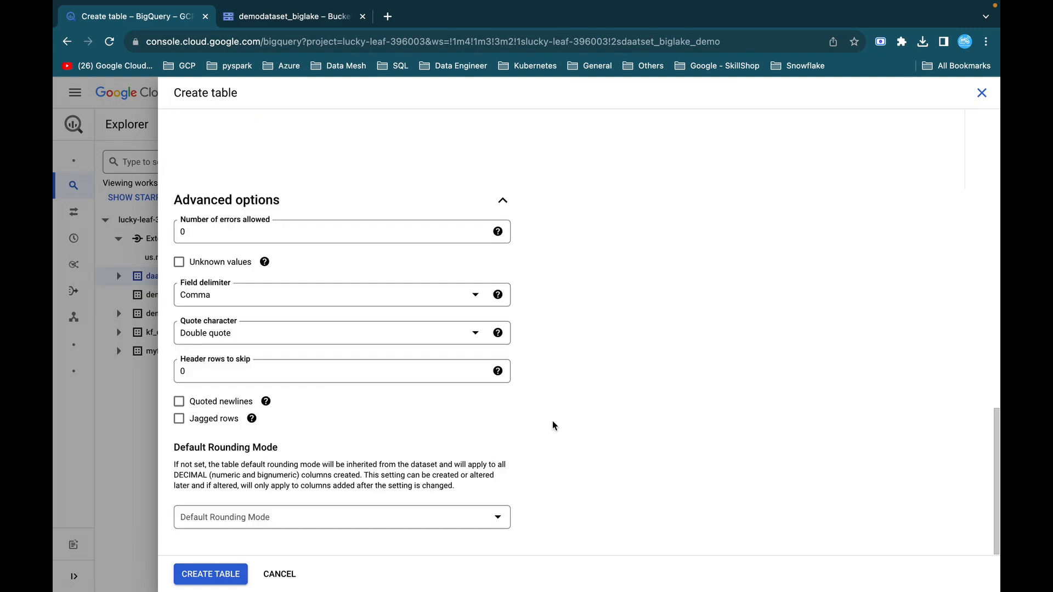
click(219, 574)
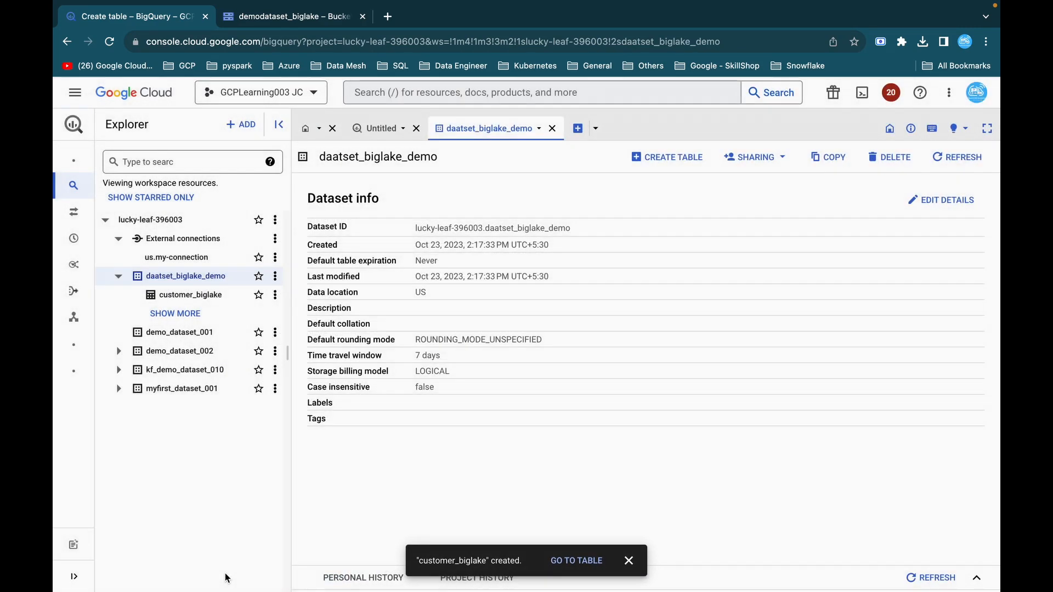
Open the customer_biglake table and review its schema, external data configuration and connection ID.
click(585, 565)
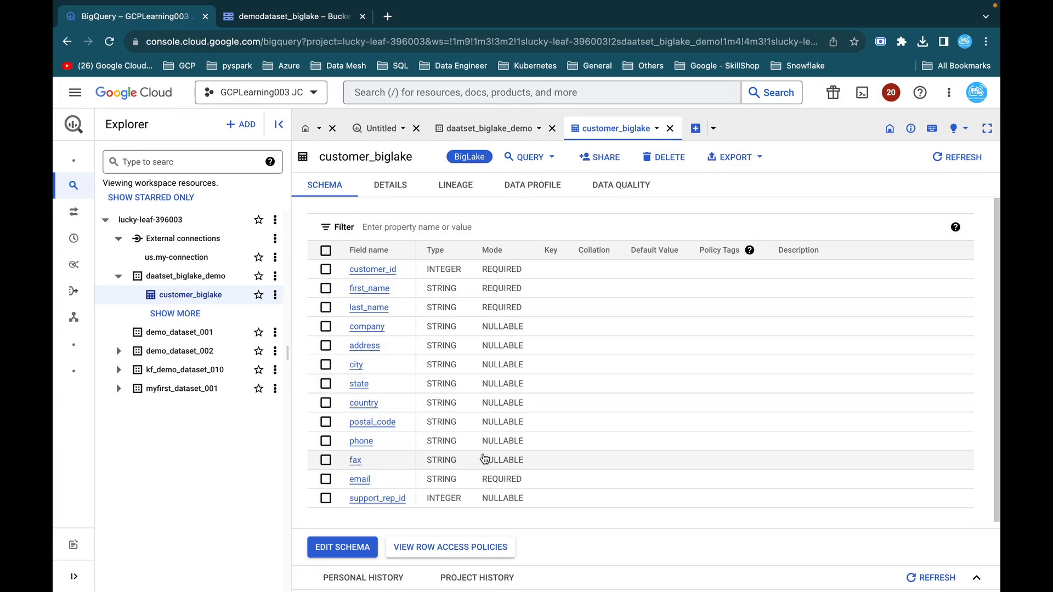
click(390, 186)
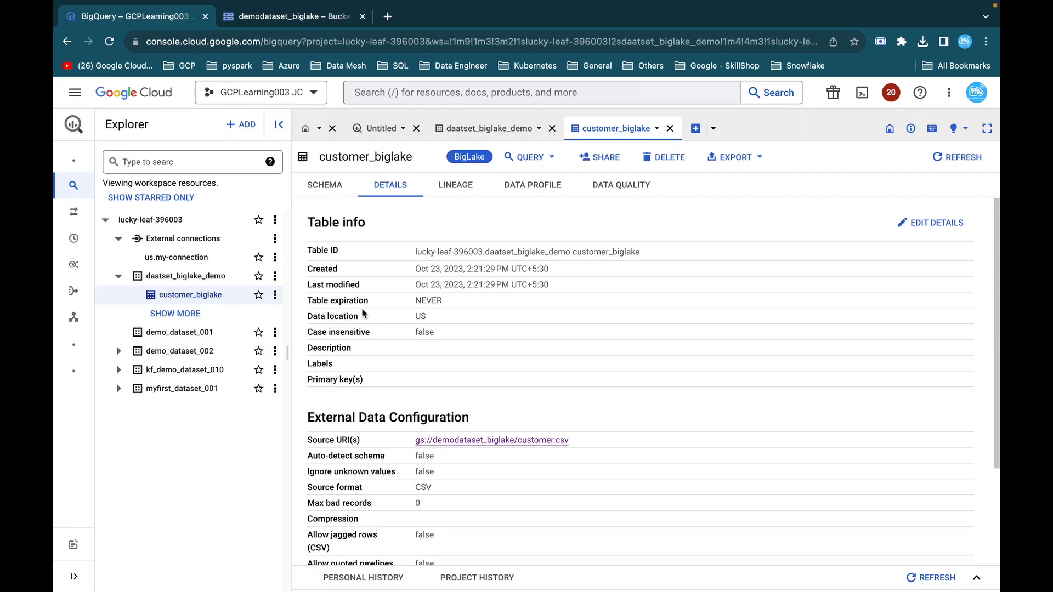
scroll(342, 325, down, 4)
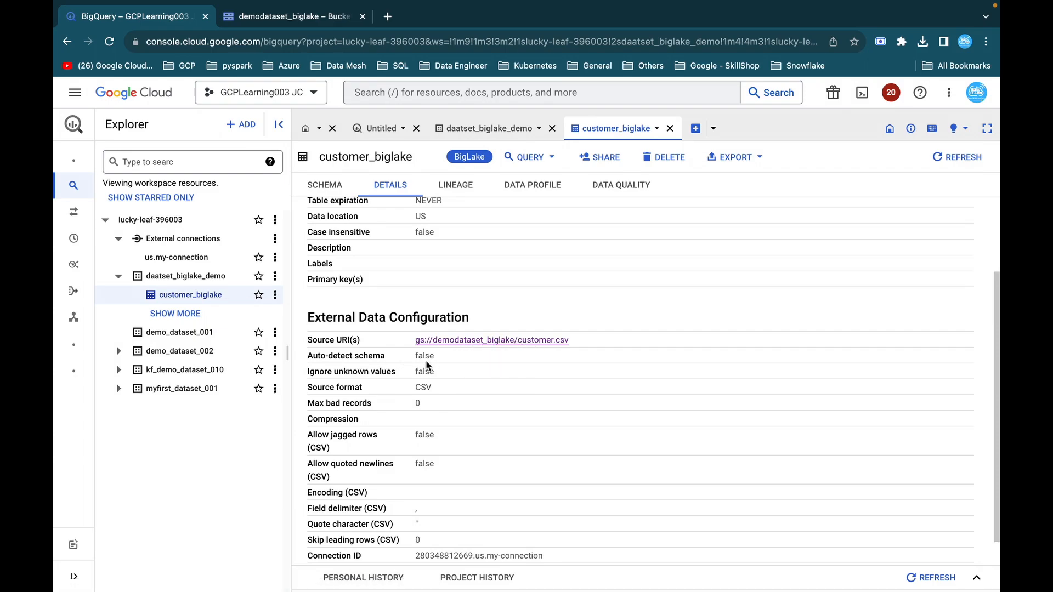
scroll(389, 396, down, 1)
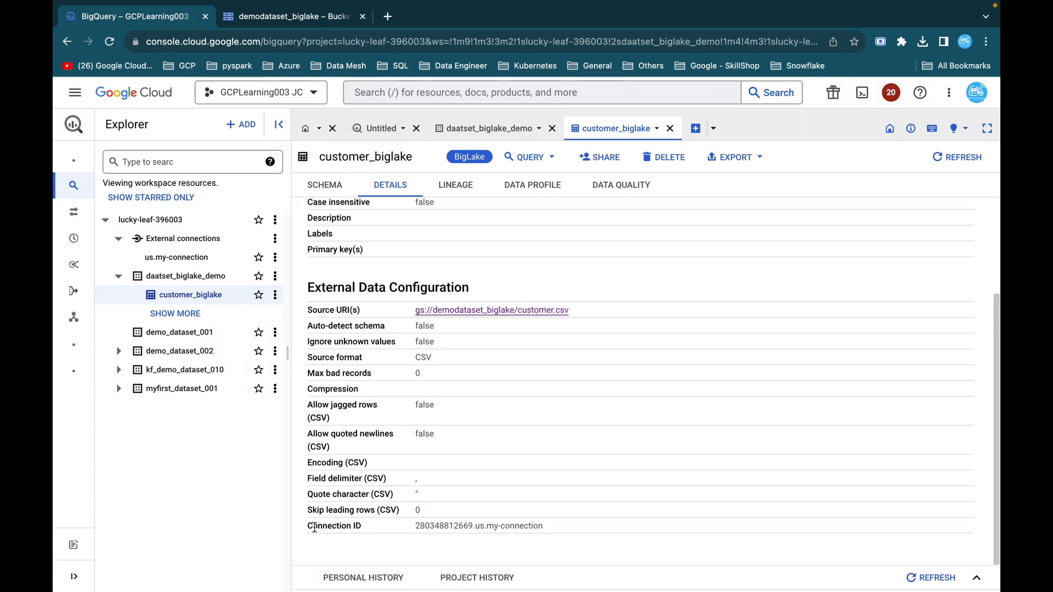
drag(306, 529, 357, 525)
double_click(445, 526)
Query all columns of customer_biglake in a new query with LIMIT 10 and run it.
click(527, 158)
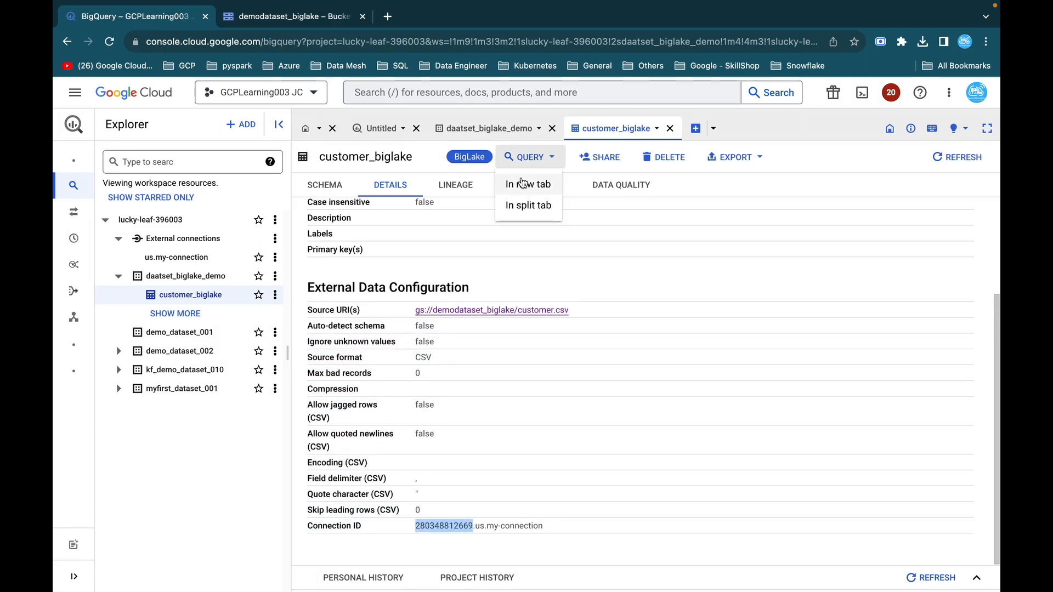
click(522, 184)
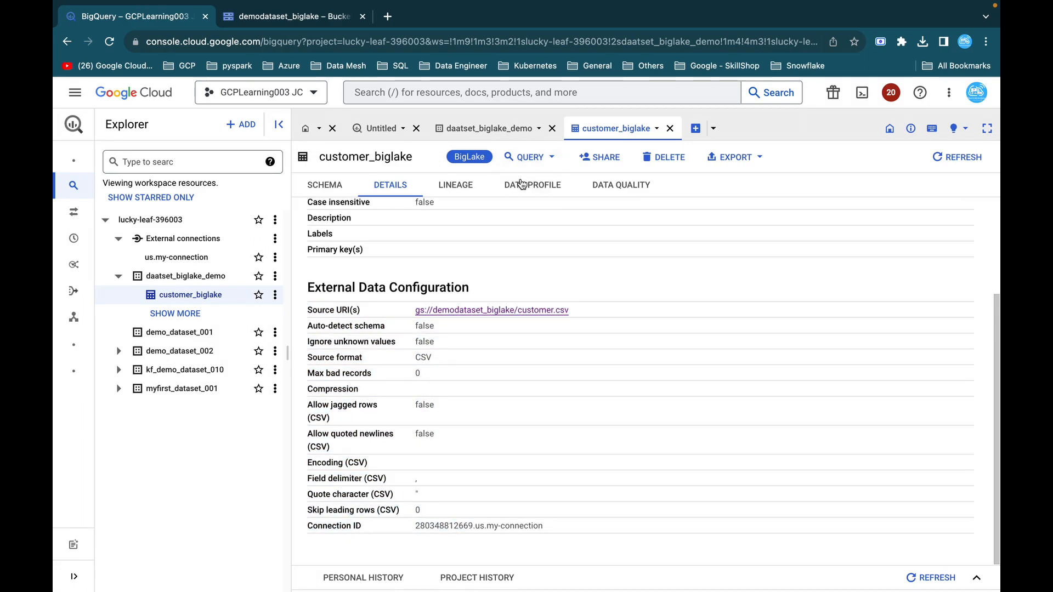
text(*)
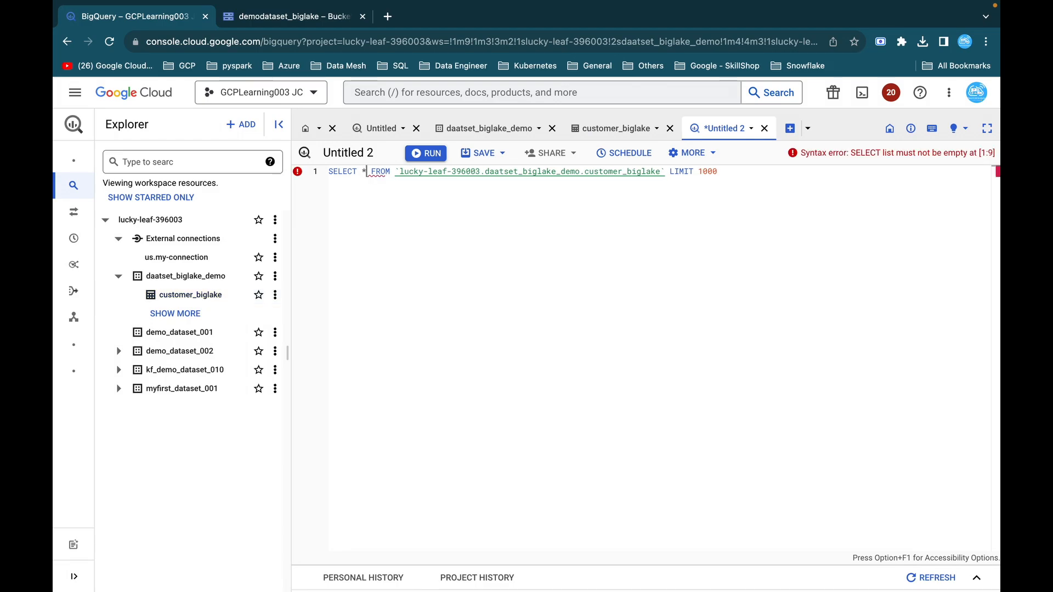
click(717, 172)
key(BackSpace)
key(BackSpace)
key(super+Return)
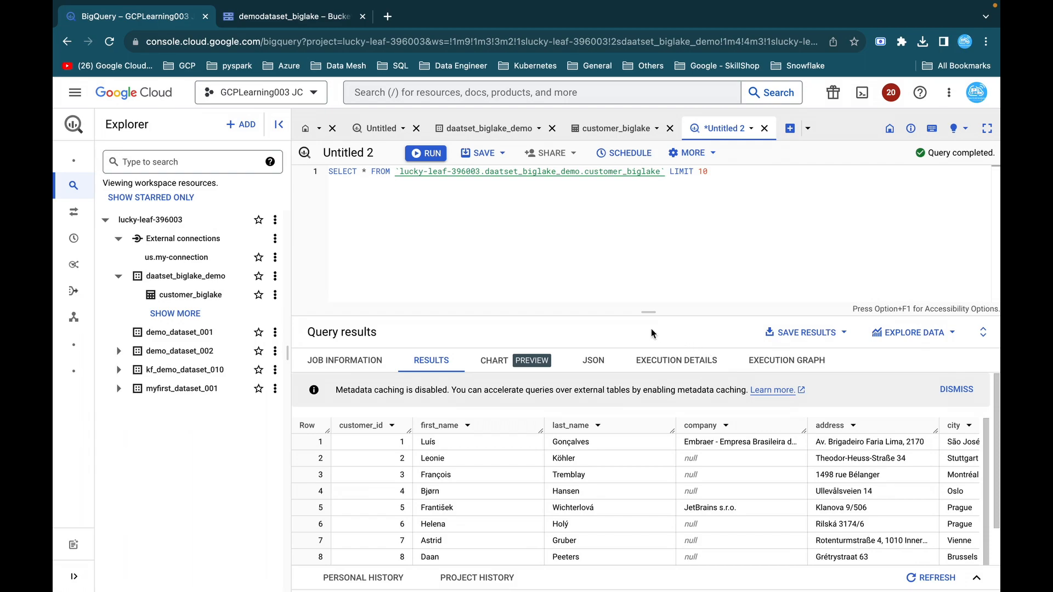
mouse_move(649, 312)
mouse_down()
mouse_move(652, 375)
mouse_move(649, 313)
mouse_up()
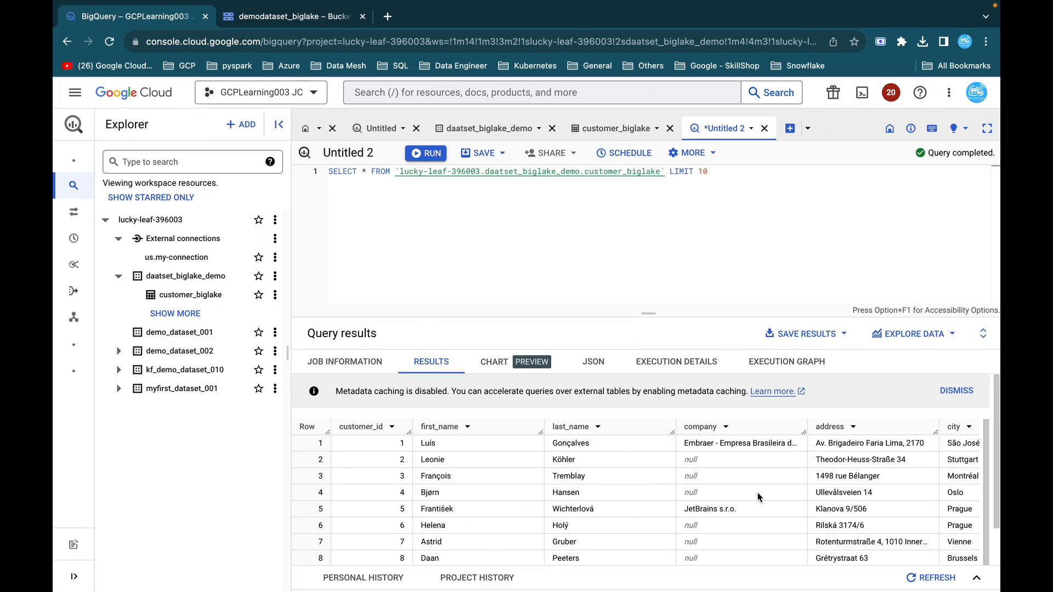
Switch to the GitHub lab page, review the BigLake overview and the Task 5 access control instructions, and return to the customer_biglake schema.
key(ctrl+Right)
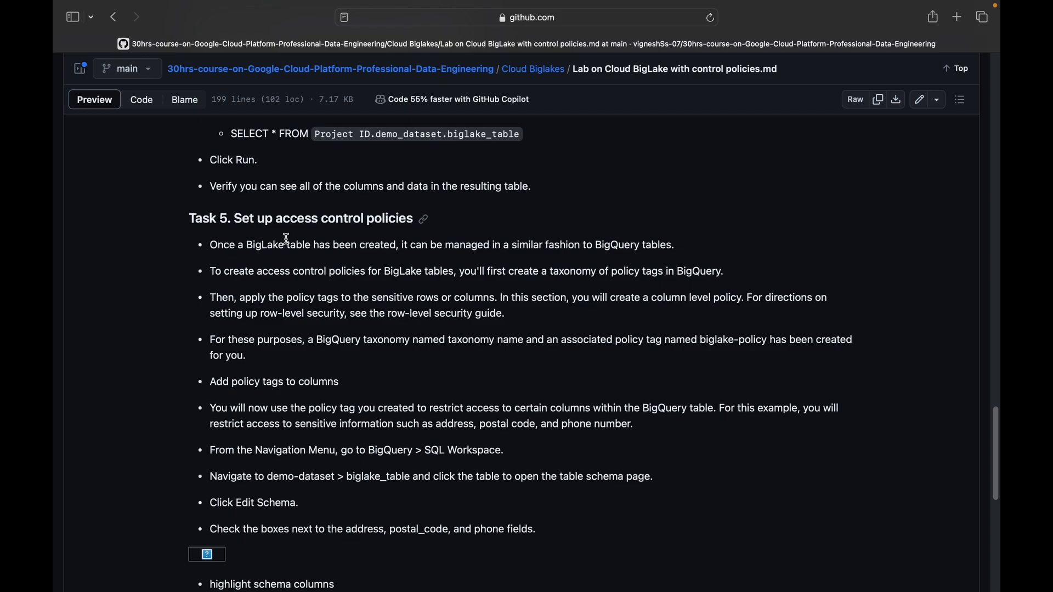
scroll(519, 236, up, 15)
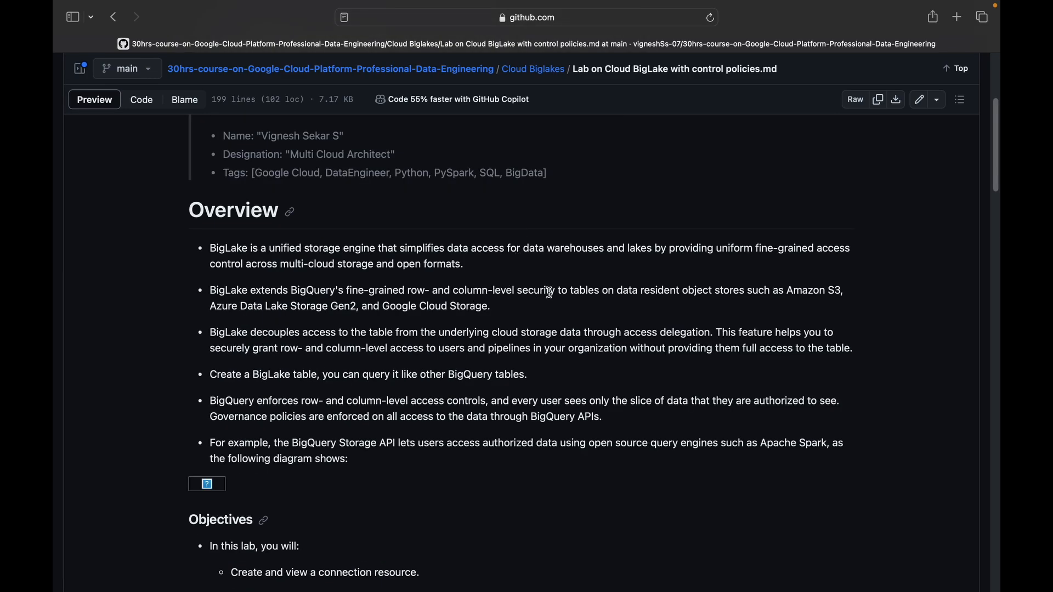
scroll(549, 291, down, 15)
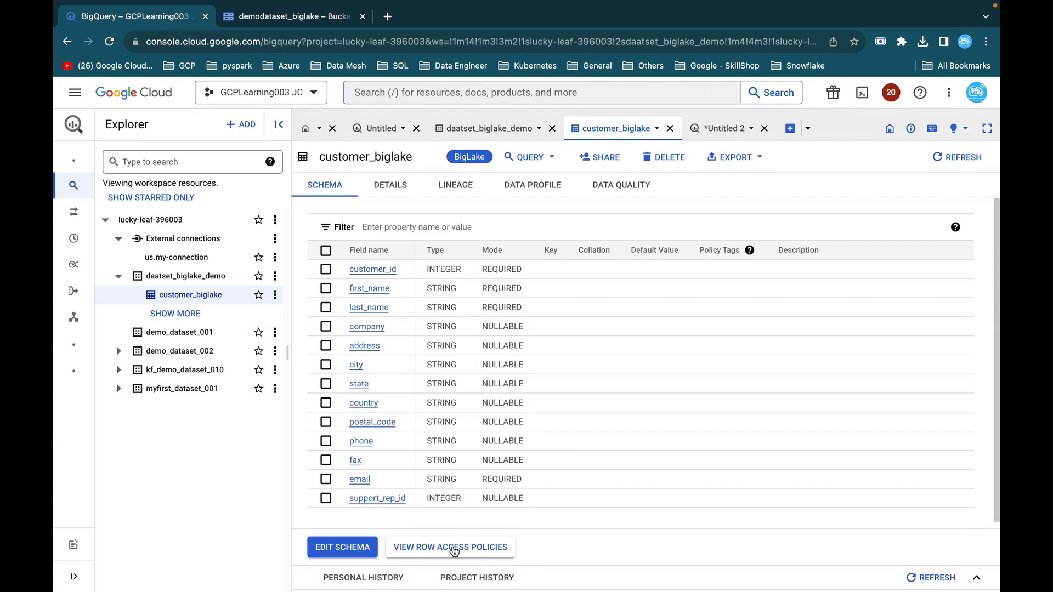
Open the customer_biglake schema for editing and check the GitHub lab page for the columns to restrict.
click(350, 548)
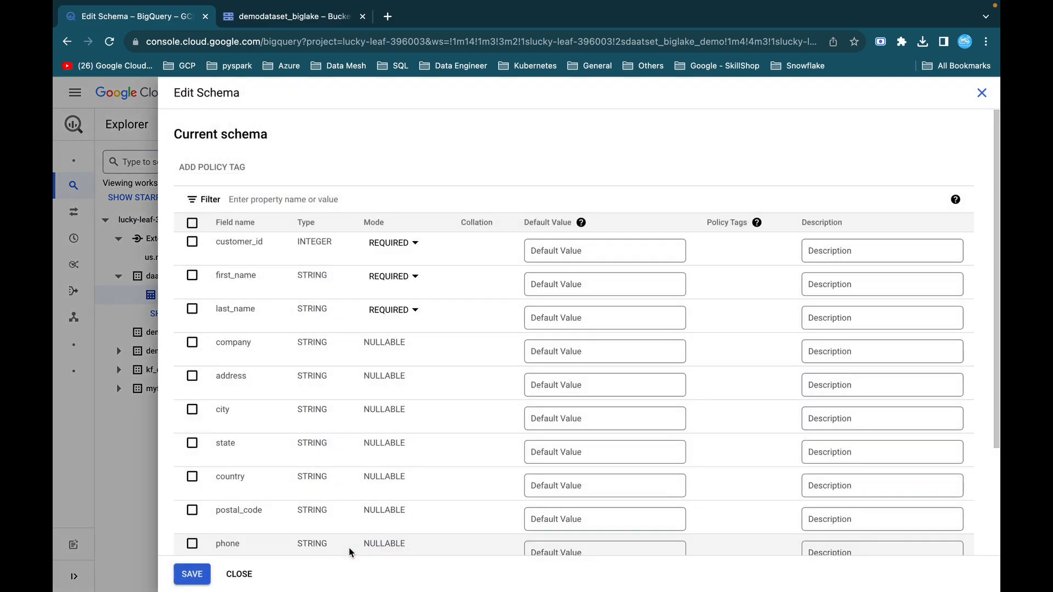
key(ctrl+Right)
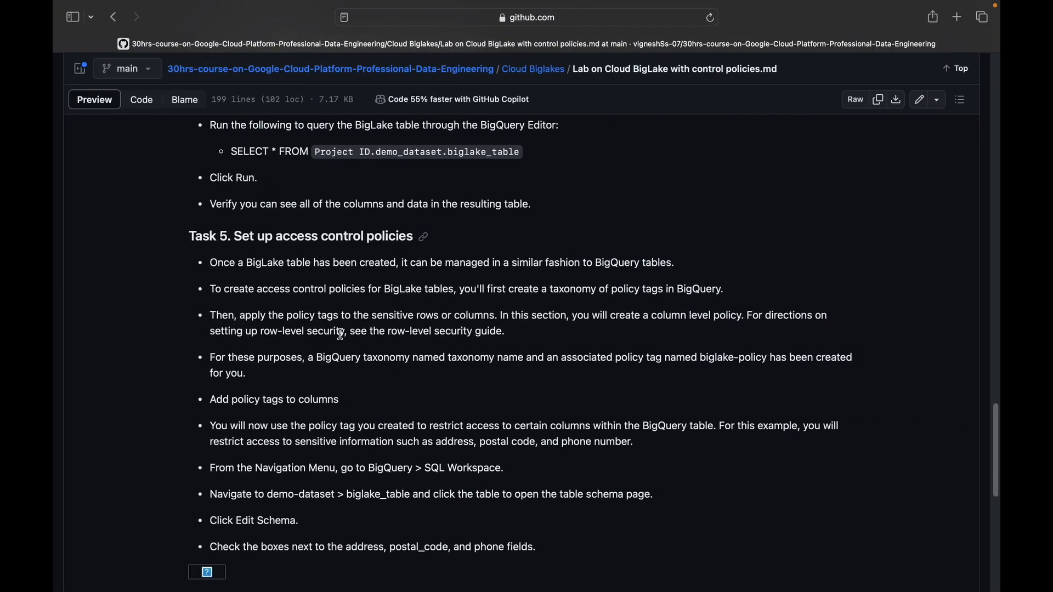
scroll(336, 318, down, 1)
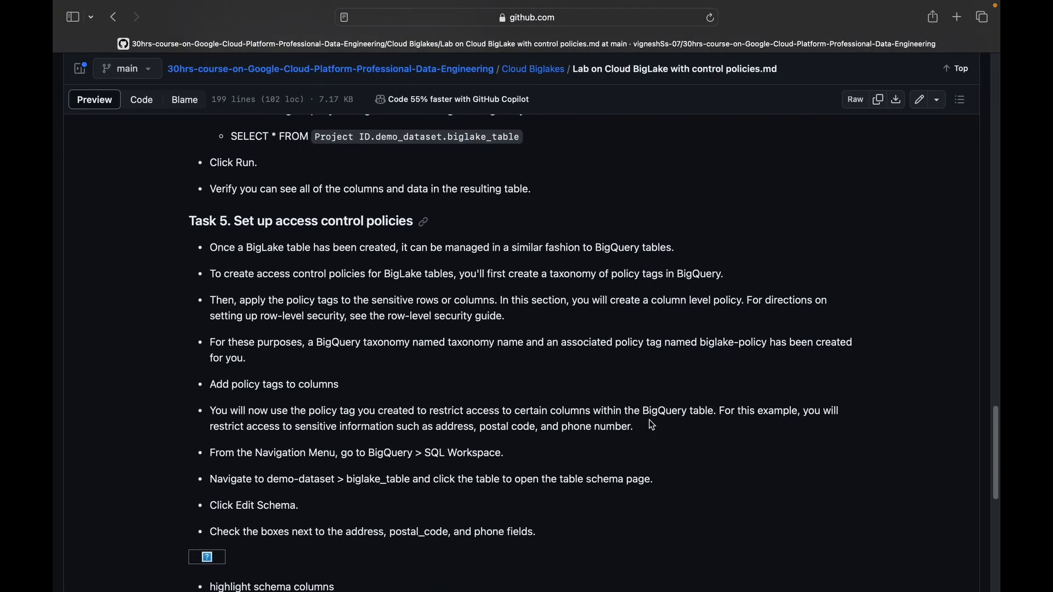
double_click(465, 429)
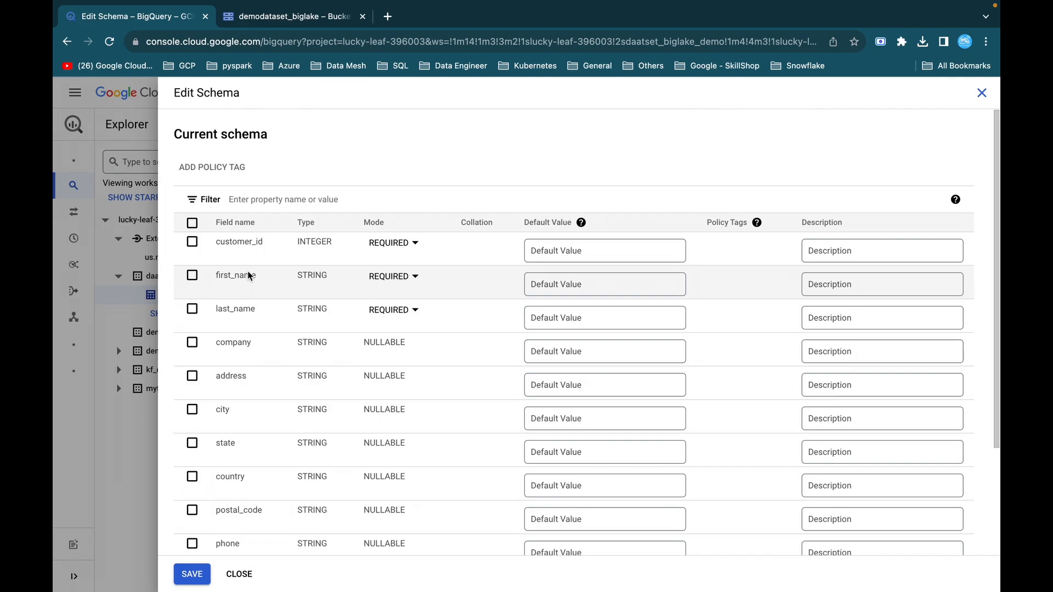
Select the address, postal_code and phone fields in the customer_biglake schema, checking them against the lab instructions.
click(191, 376)
key(ctrl+Right)
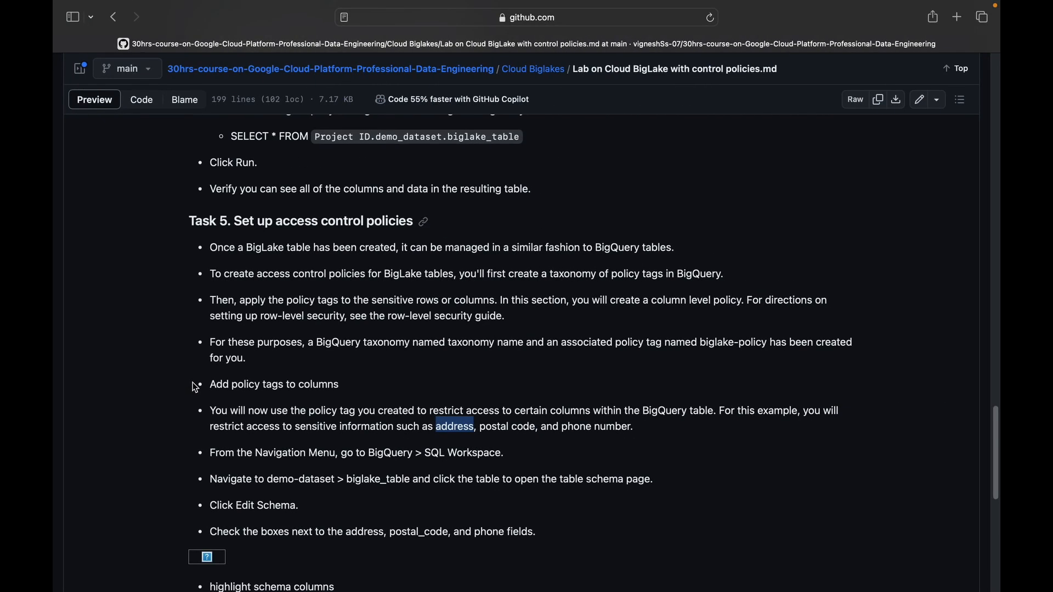
key(ctrl+Left)
scroll(313, 376, down, 2)
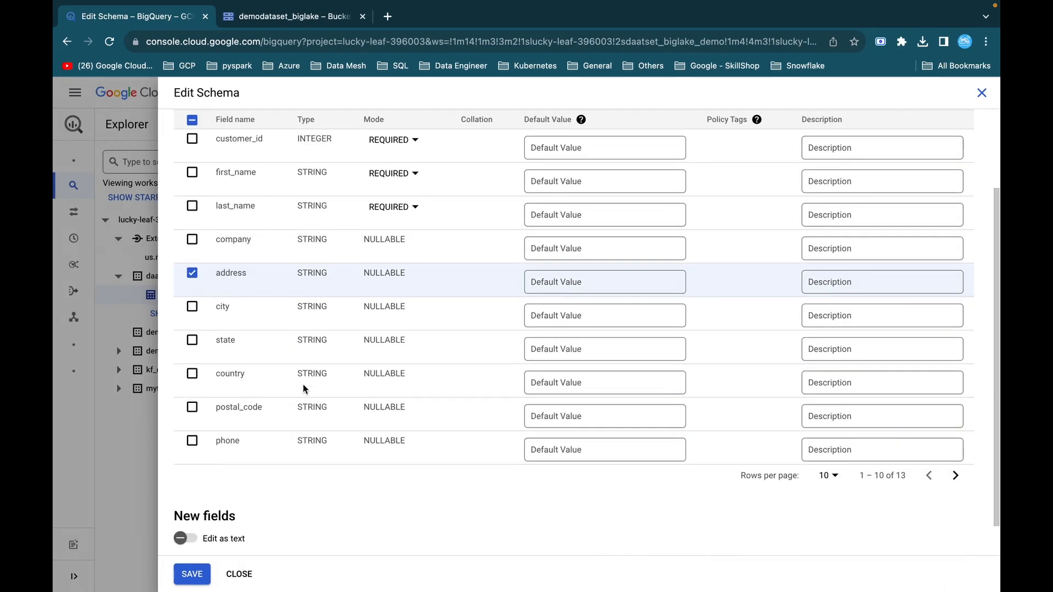
click(192, 408)
click(192, 441)
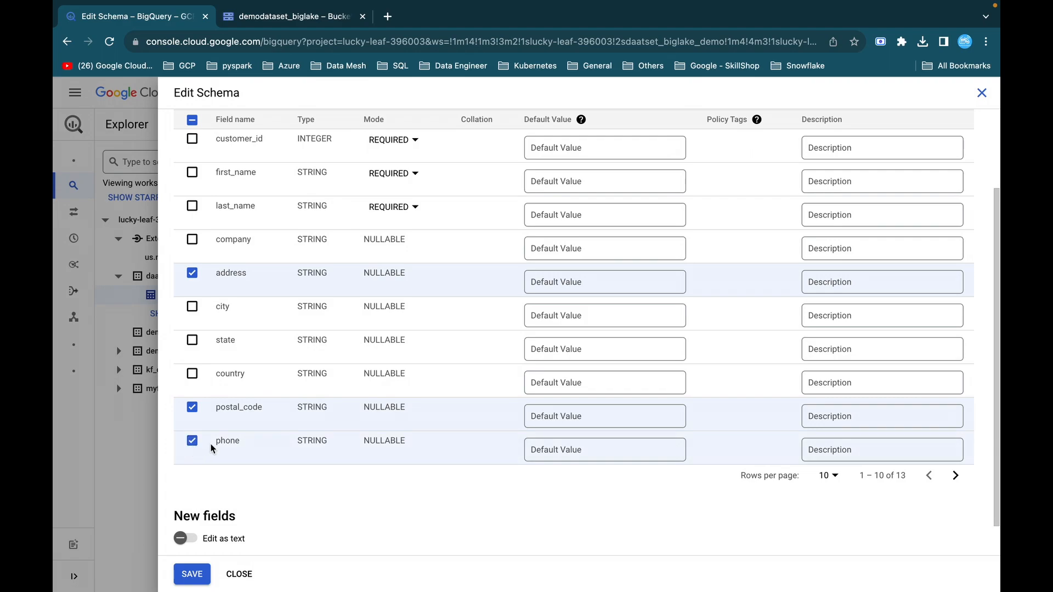
Assign the biglake-policy tag from biglake-taxonomy-asg57 to the selected address, postal_code and phone fields, review the tagged fields and save the schema.
scroll(555, 293, up, 2)
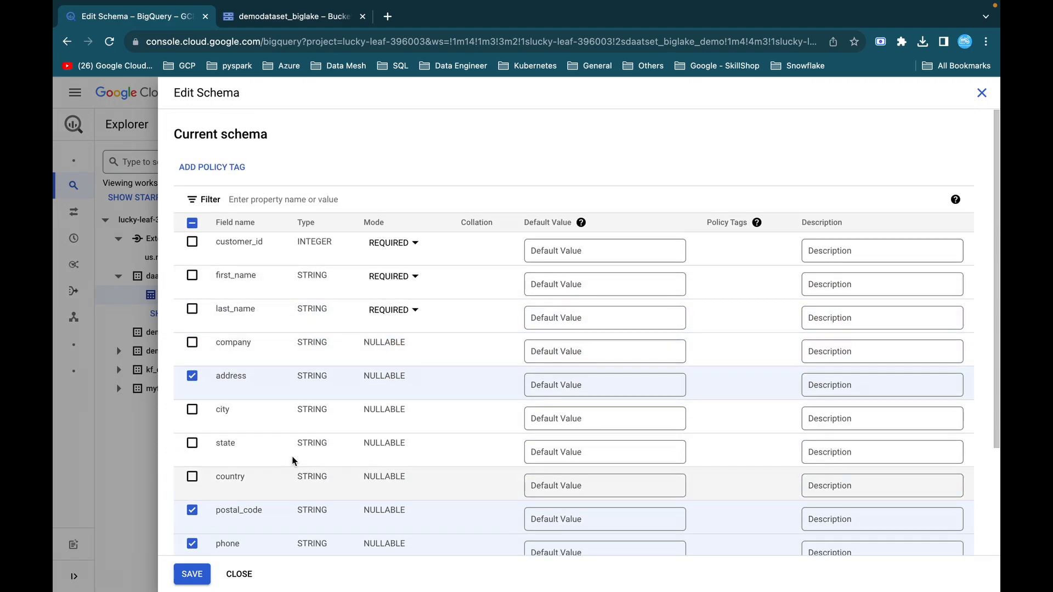
click(220, 171)
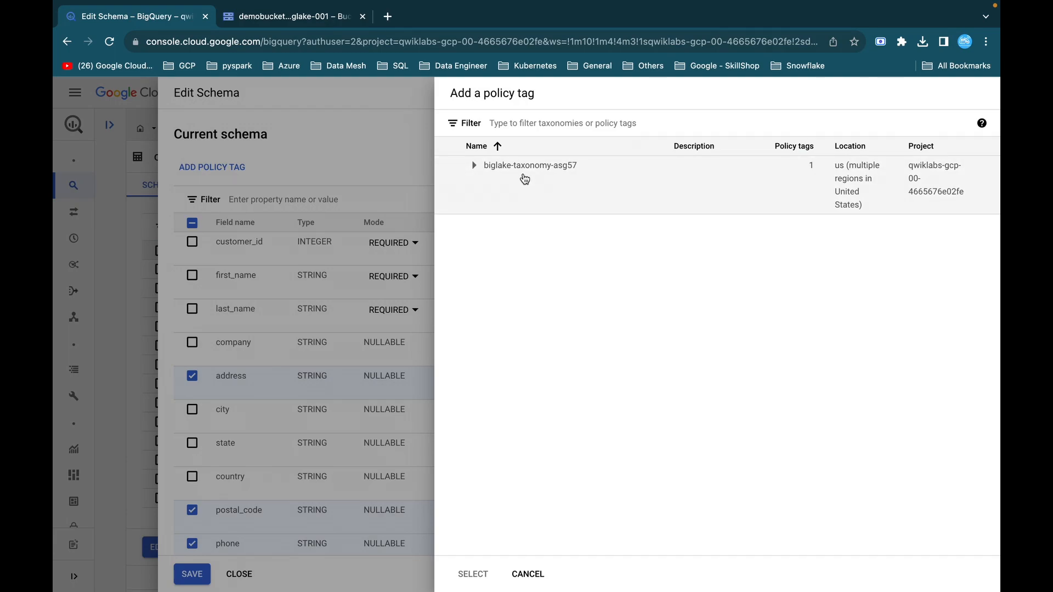
click(474, 165)
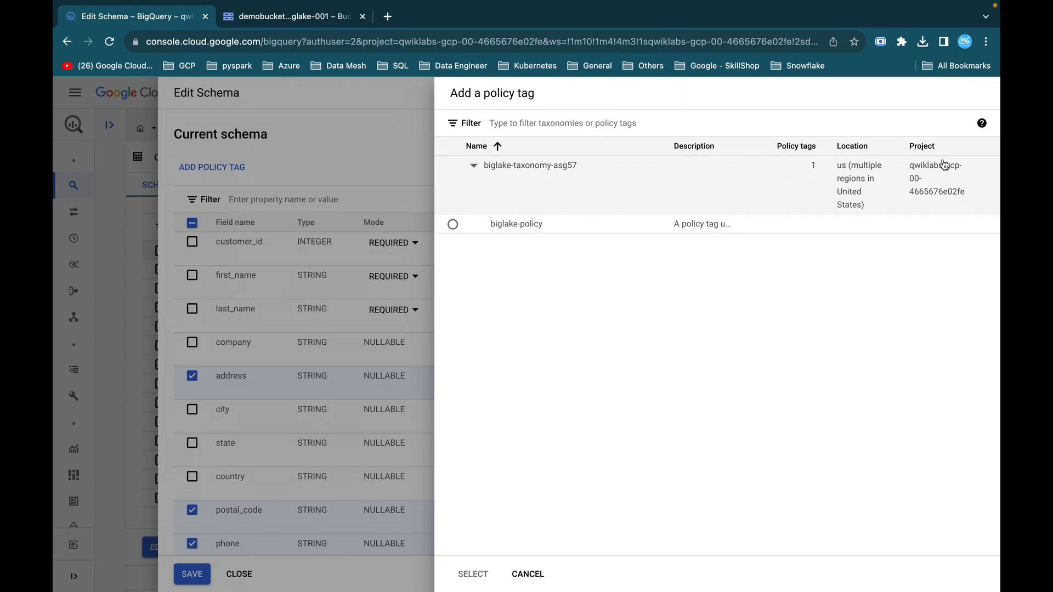
click(453, 224)
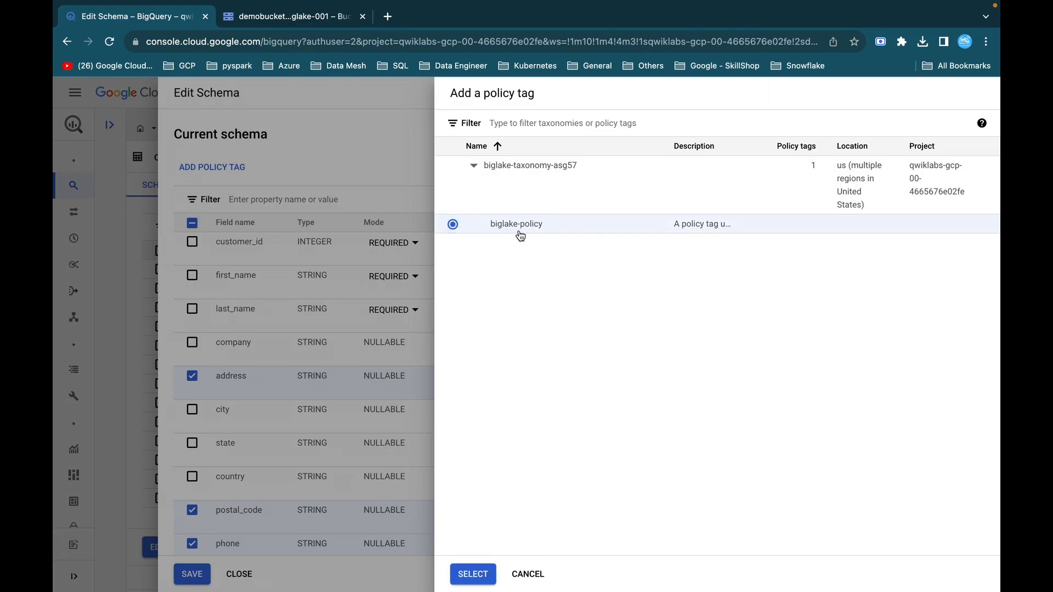
click(473, 574)
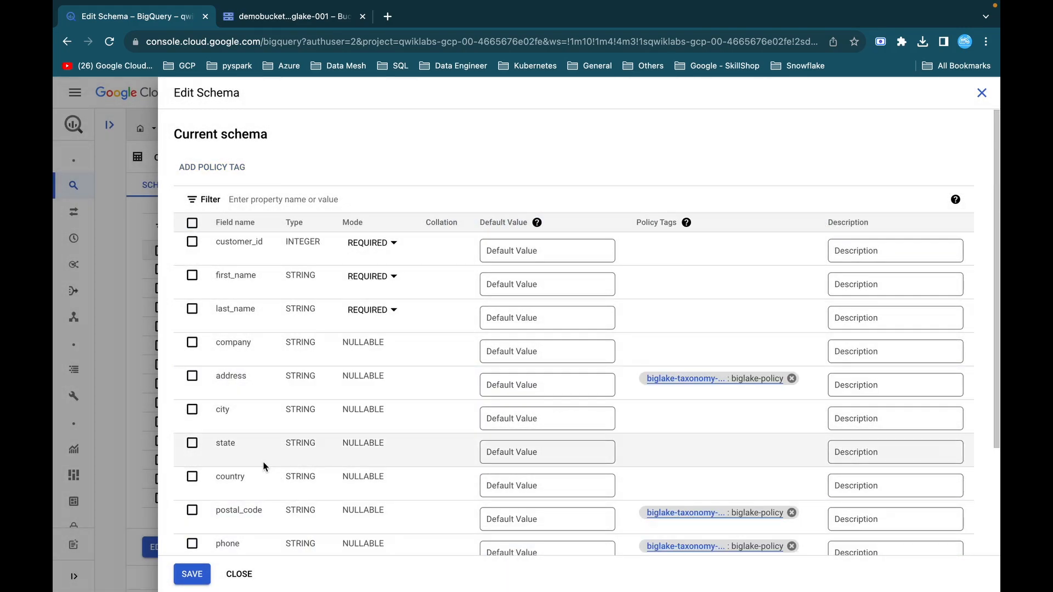
scroll(262, 462, down, 3)
scroll(679, 277, up, 3)
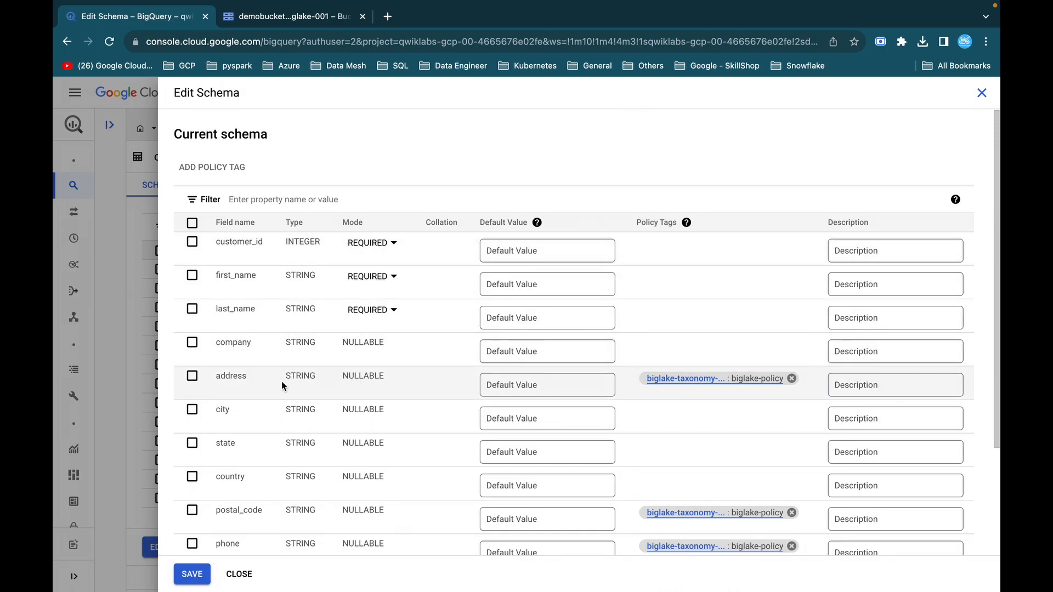
click(193, 573)
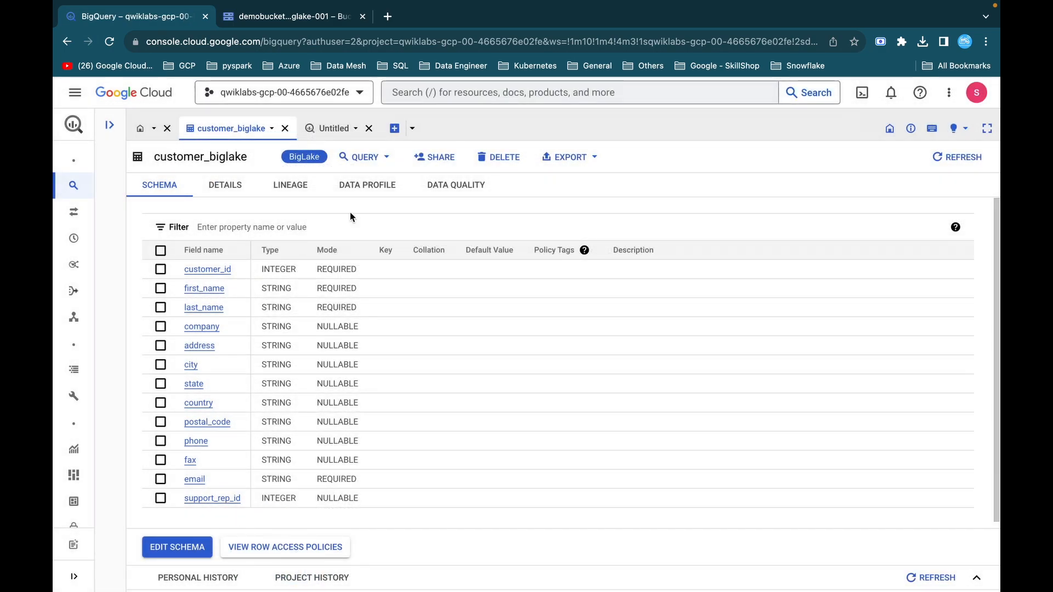
Rerun the existing all-columns customer_biglake query and add a query below it selecting * EXCEPT(address, phone, postal_code) from the same table with LIMIT 1000.
click(338, 131)
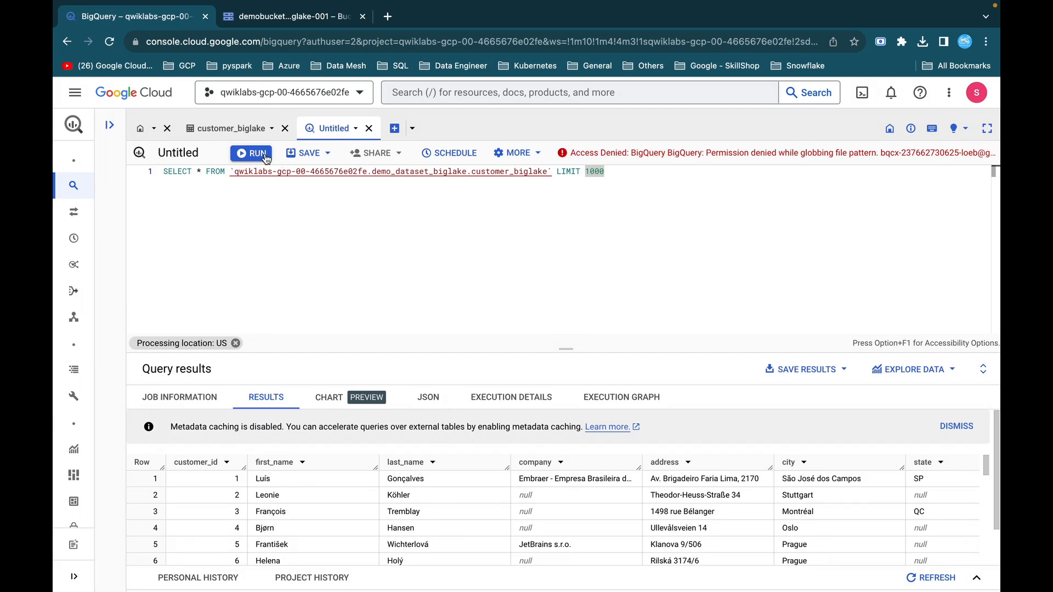
click(263, 155)
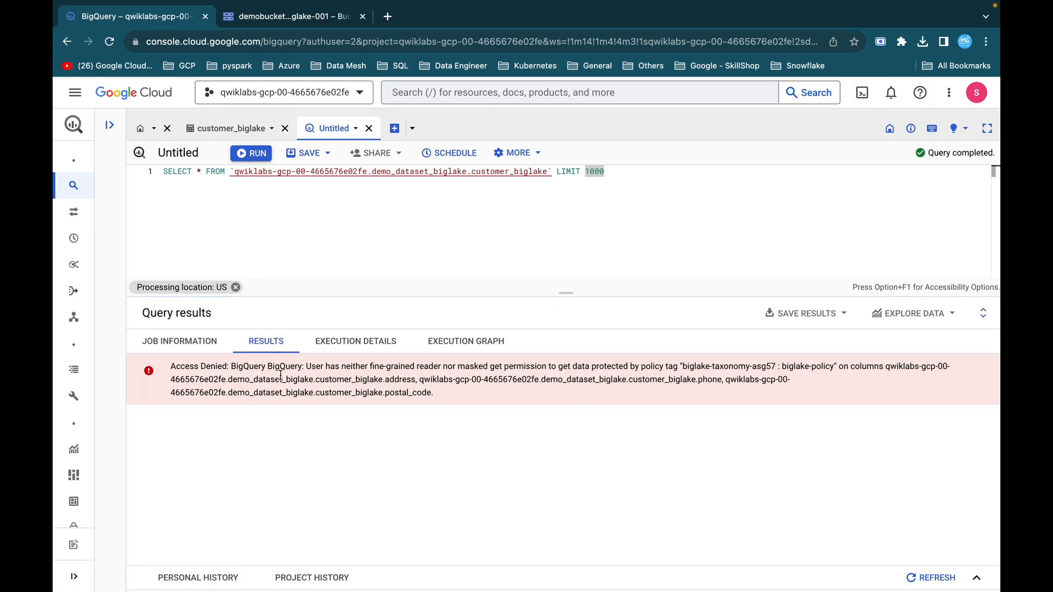
click(342, 222)
text(SELECT * EXCEPT(address, phone, postal_code) FROM `qwiklabs-gcp-00-4665676e02fe.demo_dataset_biglake.customer_biglake` LIMIT 1000)
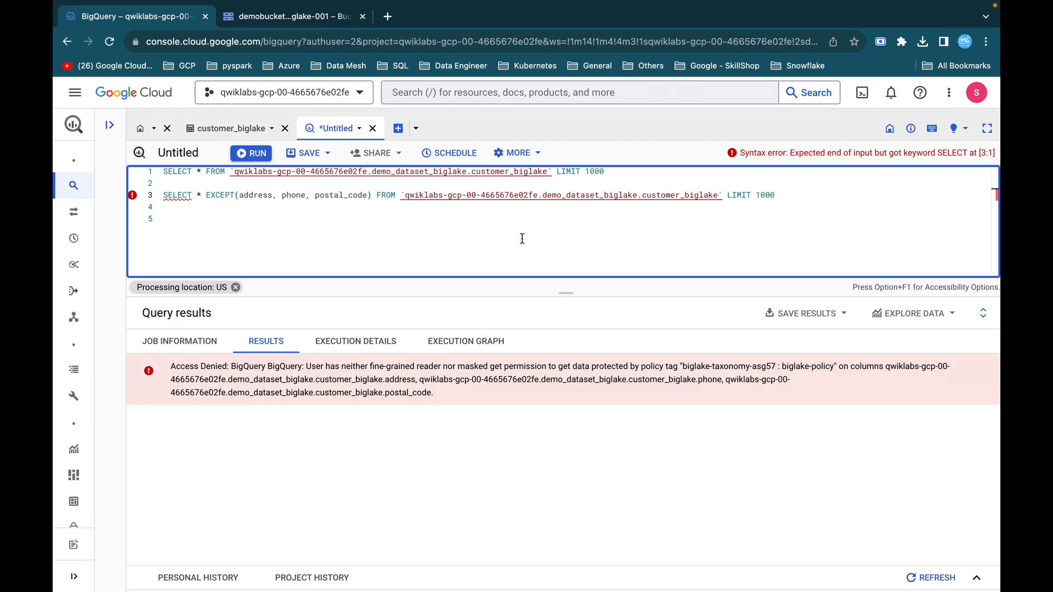
key(ctrl+Up)
click(166, 48)
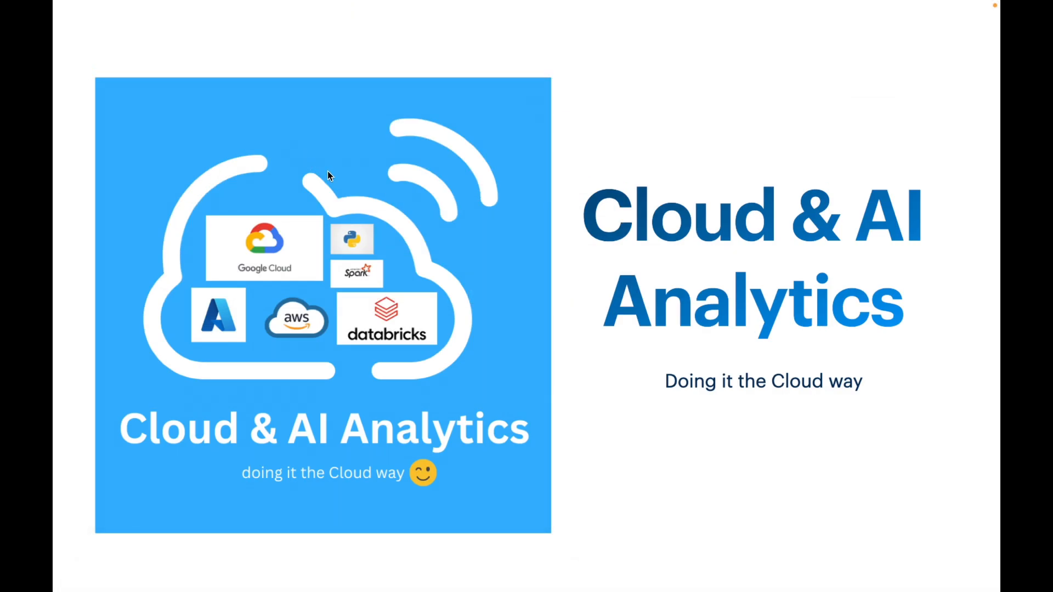